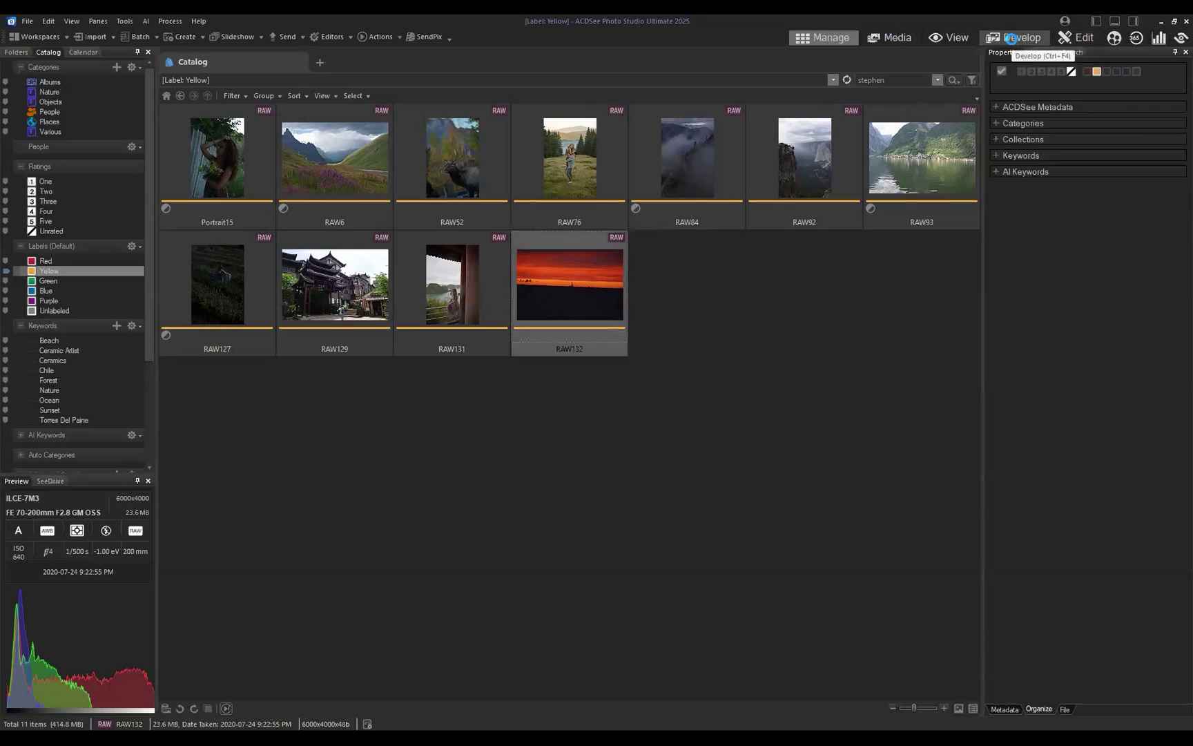
Open the RAW132 sunset sailboat photo in Develop mode.
{"action": "left_click", "coordinate": [1012, 38]}
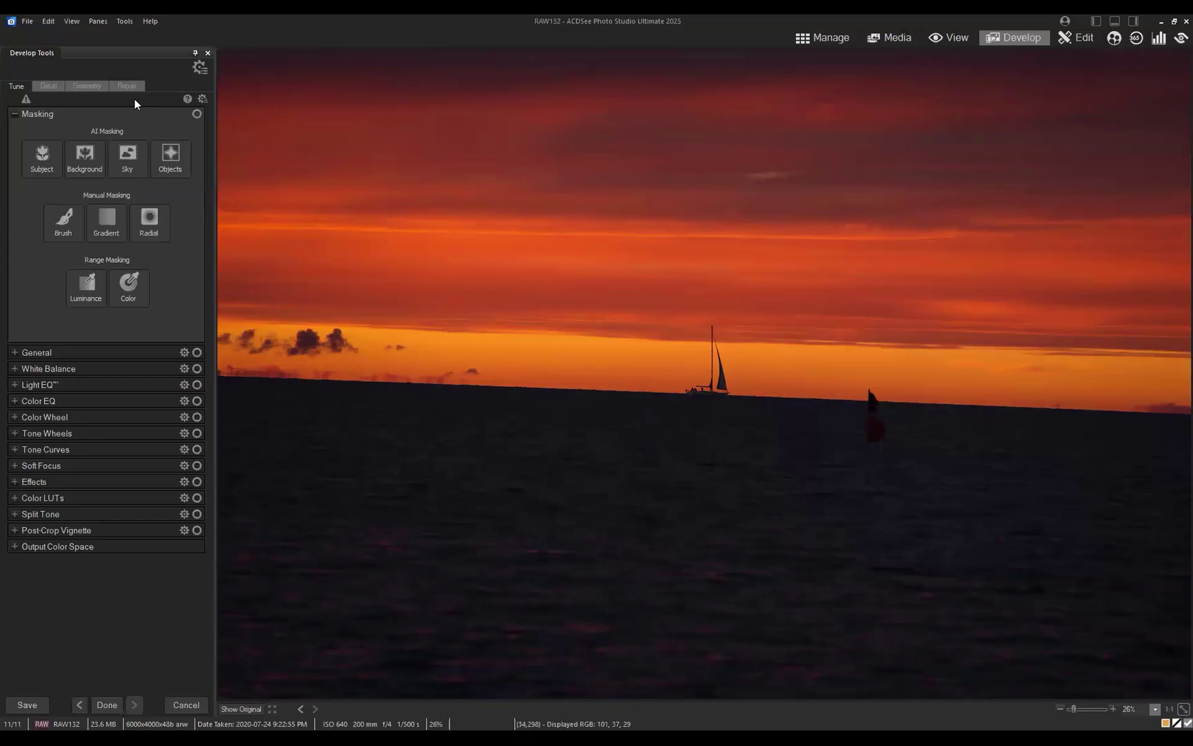
In Geometry, set Rotate & Straighten to 2.1 degrees left to level the horizon.
{"action": "left_click", "coordinate": [89, 85]}
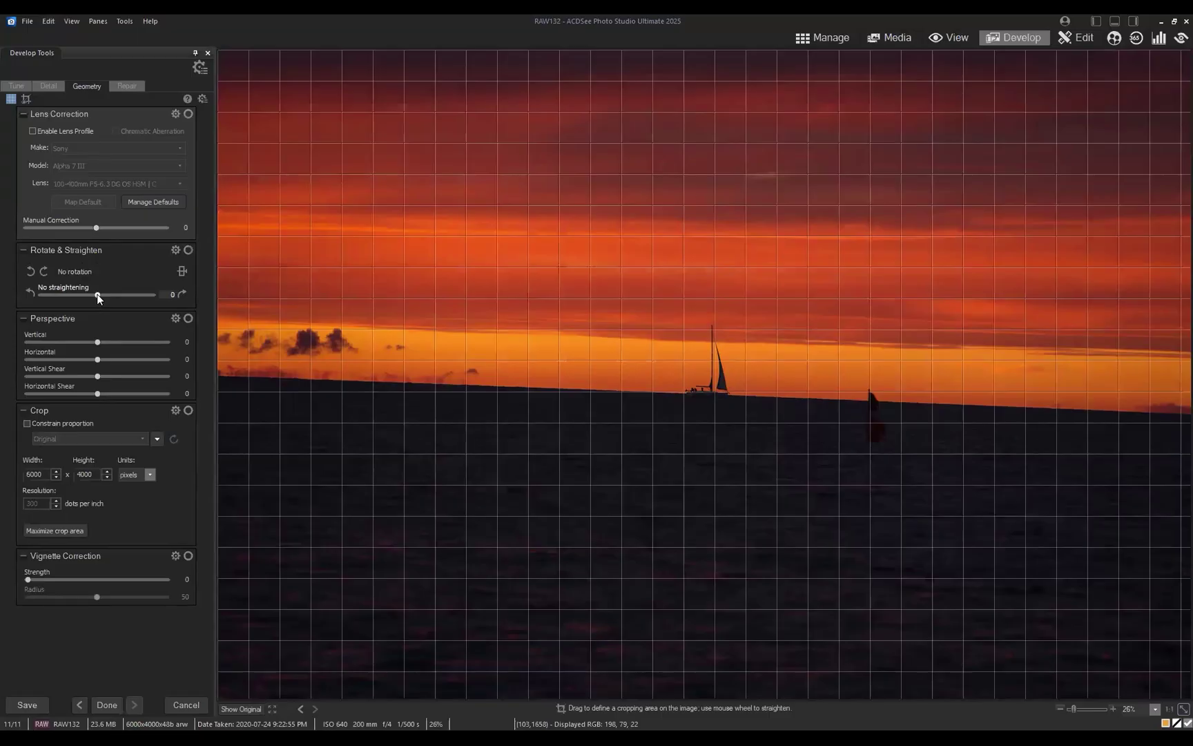
{"action": "left_click_drag", "start_coordinate": [97, 296], "coordinate": [74, 294]}
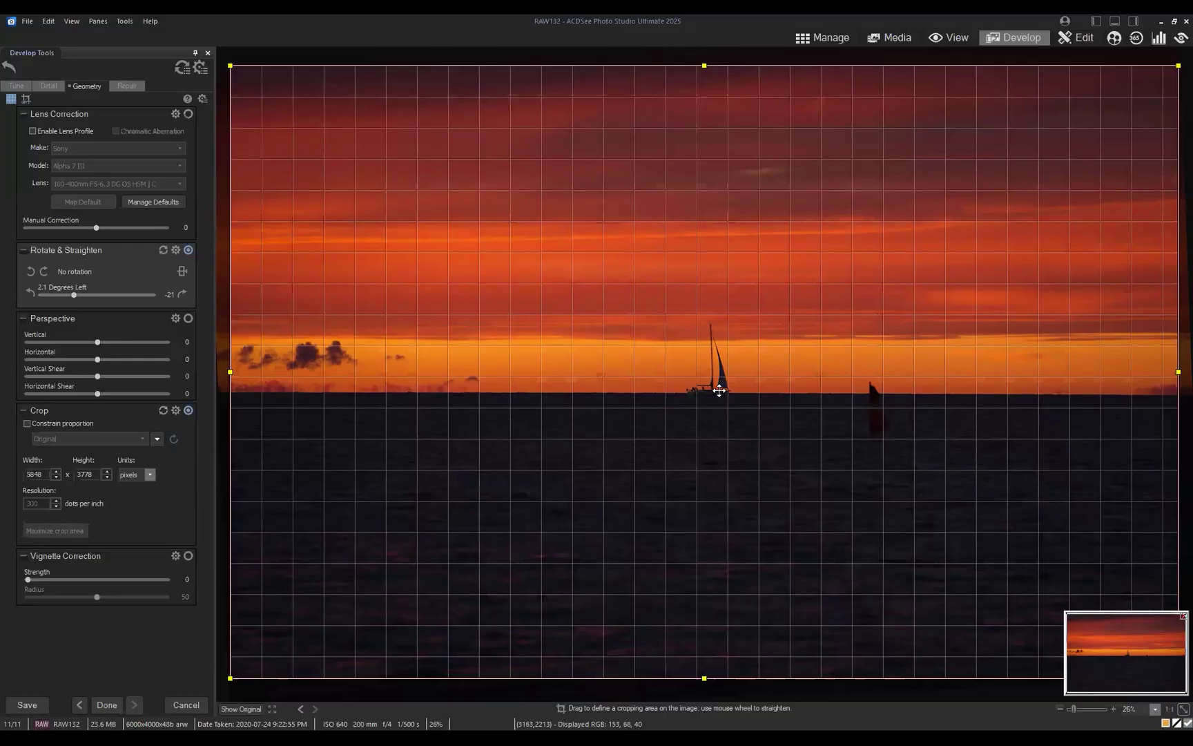
Turn off Constrain proportion and pull the crop edges in to a tall 1398 x 2488 frame around the boat.
{"action": "left_click", "coordinate": [27, 423]}
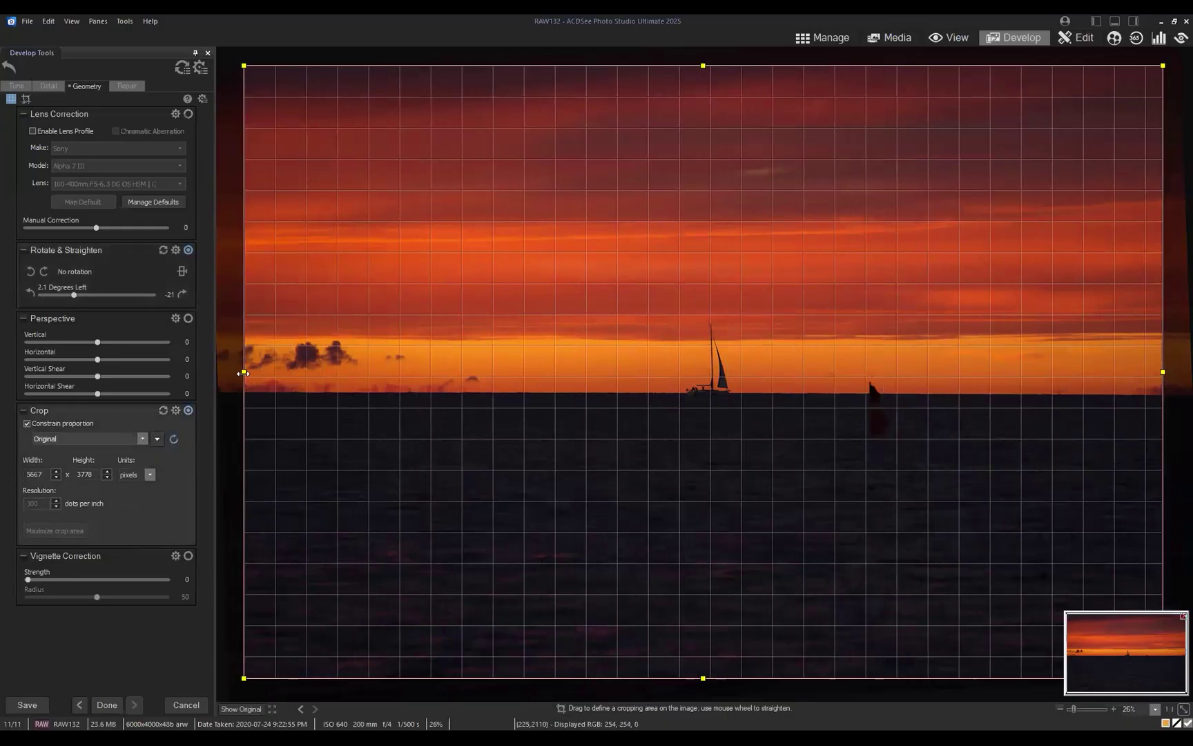
{"action": "left_click", "coordinate": [27, 424]}
{"action": "left_click_drag", "start_coordinate": [264, 372], "coordinate": [481, 372]}
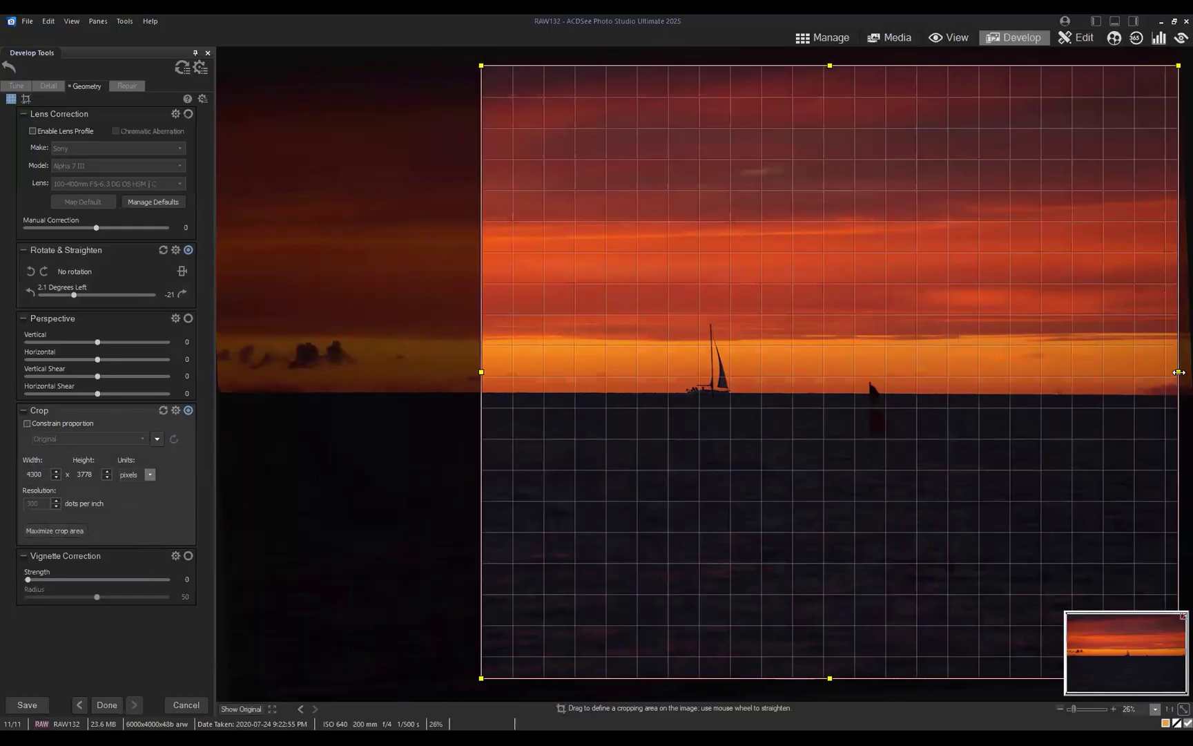
{"action": "left_click_drag", "start_coordinate": [1178, 379], "coordinate": [850, 377]}
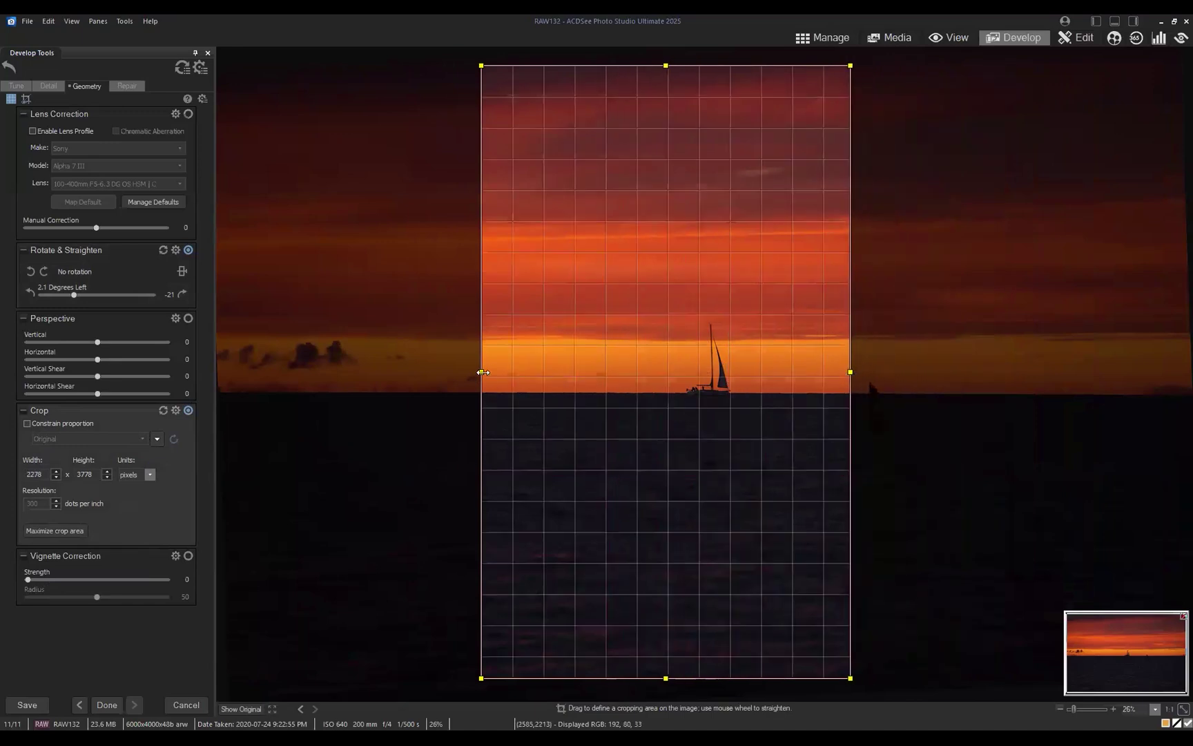
{"action": "left_click_drag", "start_coordinate": [481, 372], "coordinate": [577, 372]}
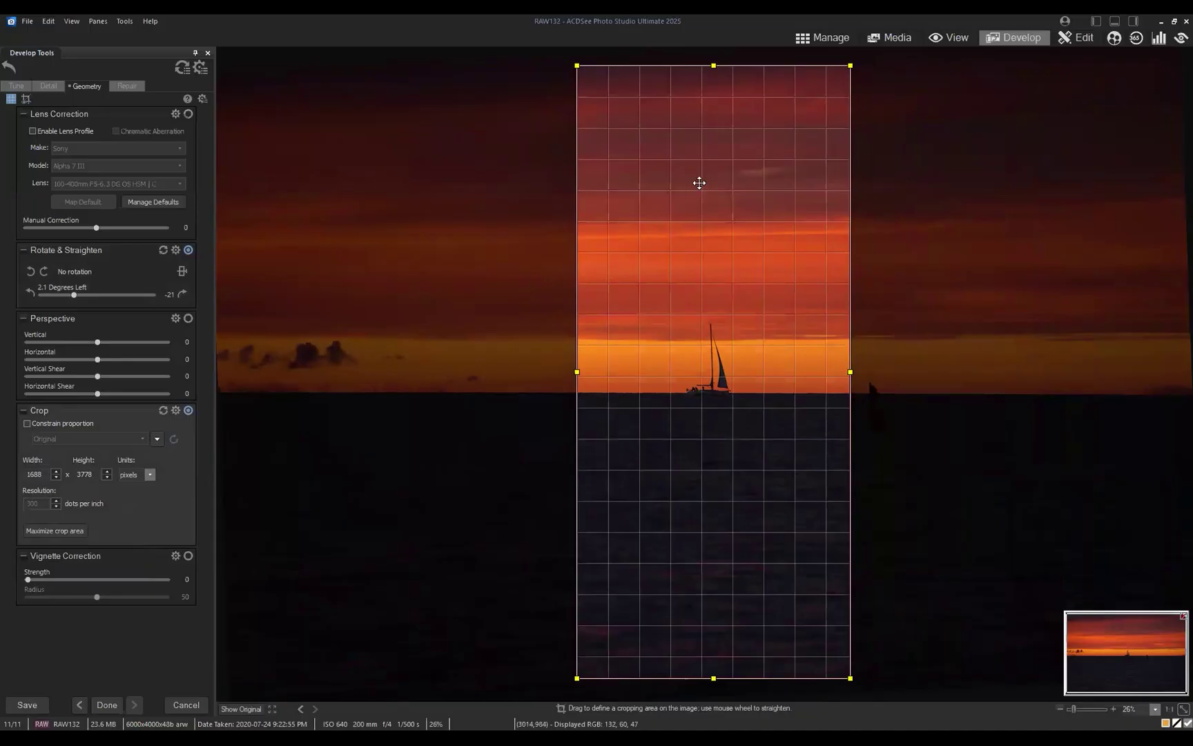
{"action": "left_click_drag", "start_coordinate": [714, 66], "coordinate": [725, 219]}
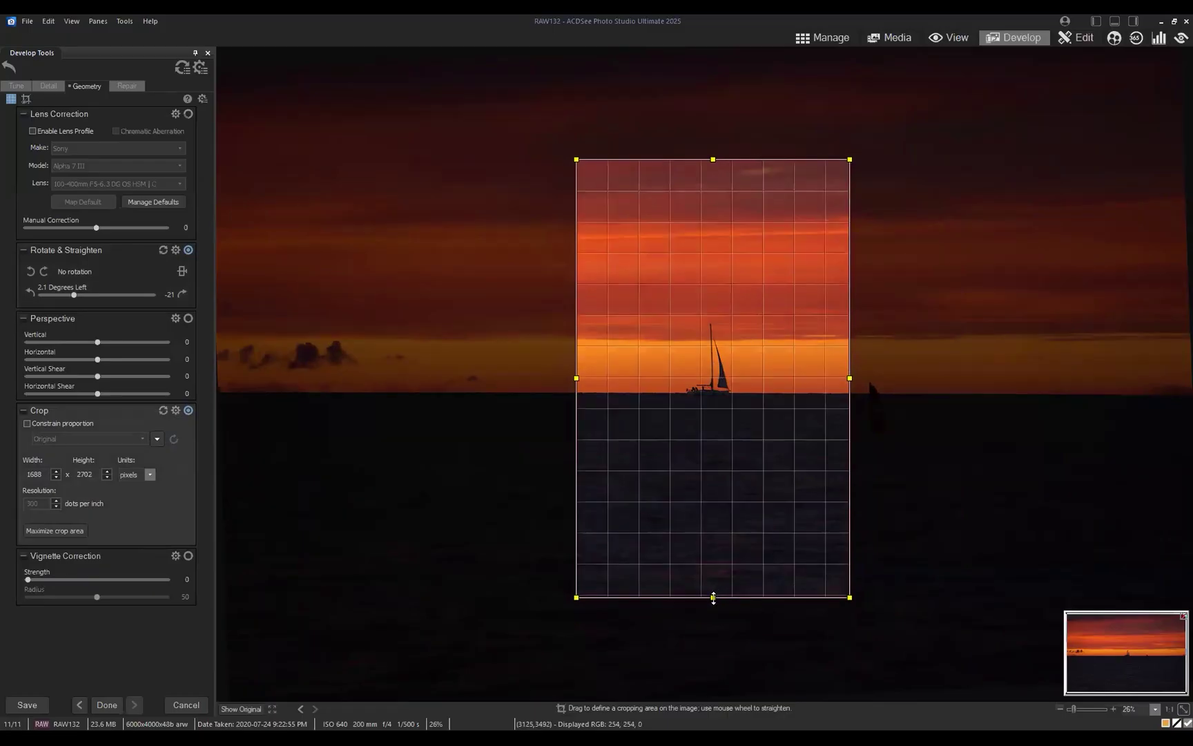
{"action": "left_click_drag", "start_coordinate": [735, 514], "coordinate": [735, 521]}
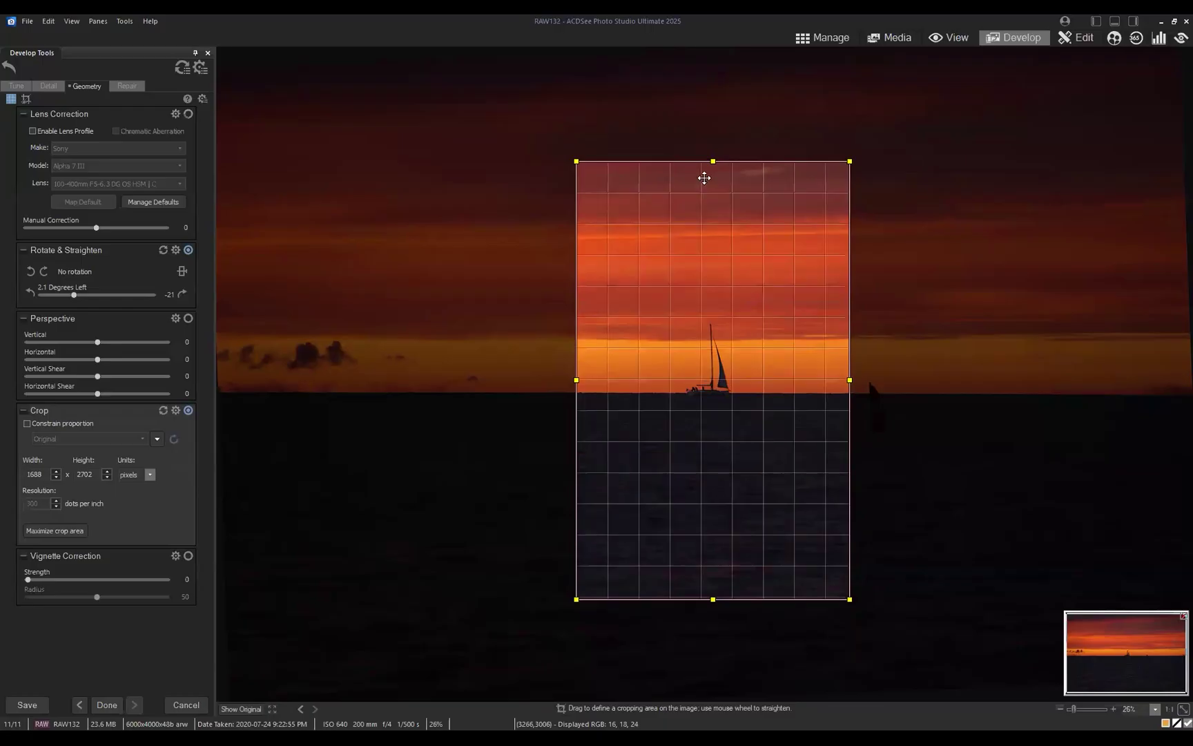
{"action": "left_click_drag", "start_coordinate": [714, 160], "coordinate": [714, 196]}
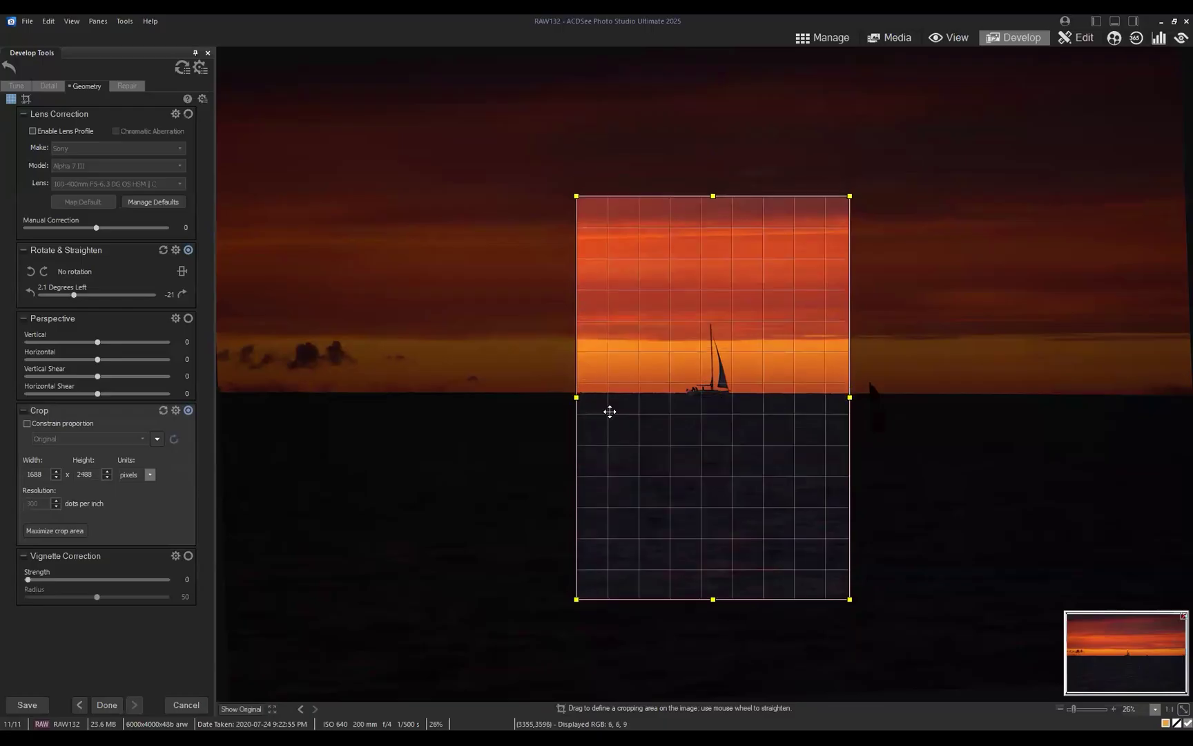
{"action": "left_click_drag", "start_coordinate": [576, 394], "coordinate": [598, 397]}
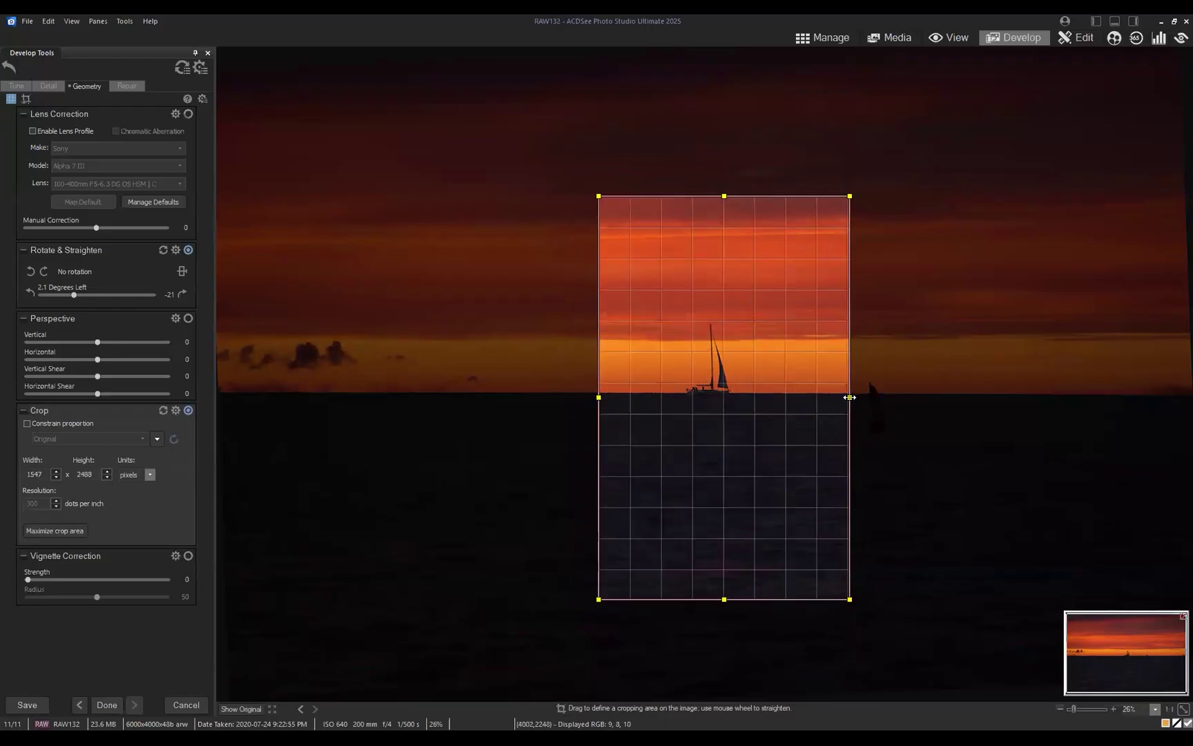
{"action": "left_click_drag", "start_coordinate": [849, 397], "coordinate": [806, 419]}
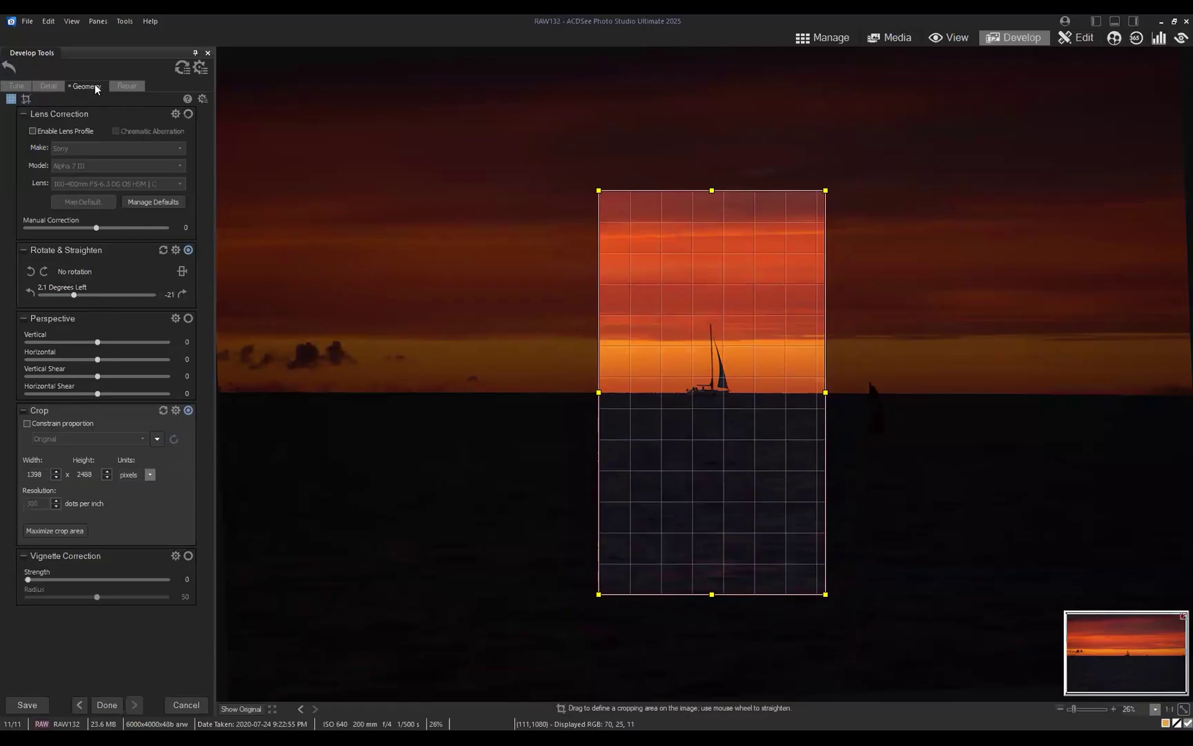
Apply the tall crop, then move the crop frame slightly lower and reapply it.
{"action": "left_click", "coordinate": [16, 87]}
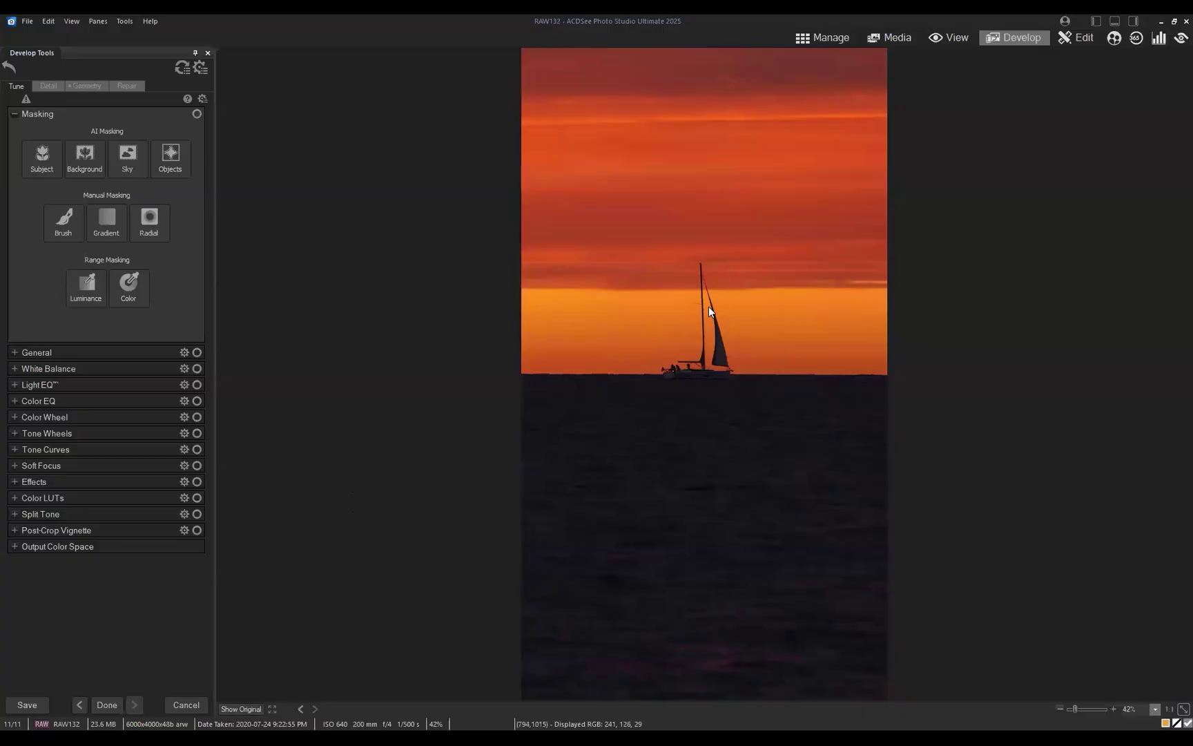
{"action": "left_click", "coordinate": [87, 86]}
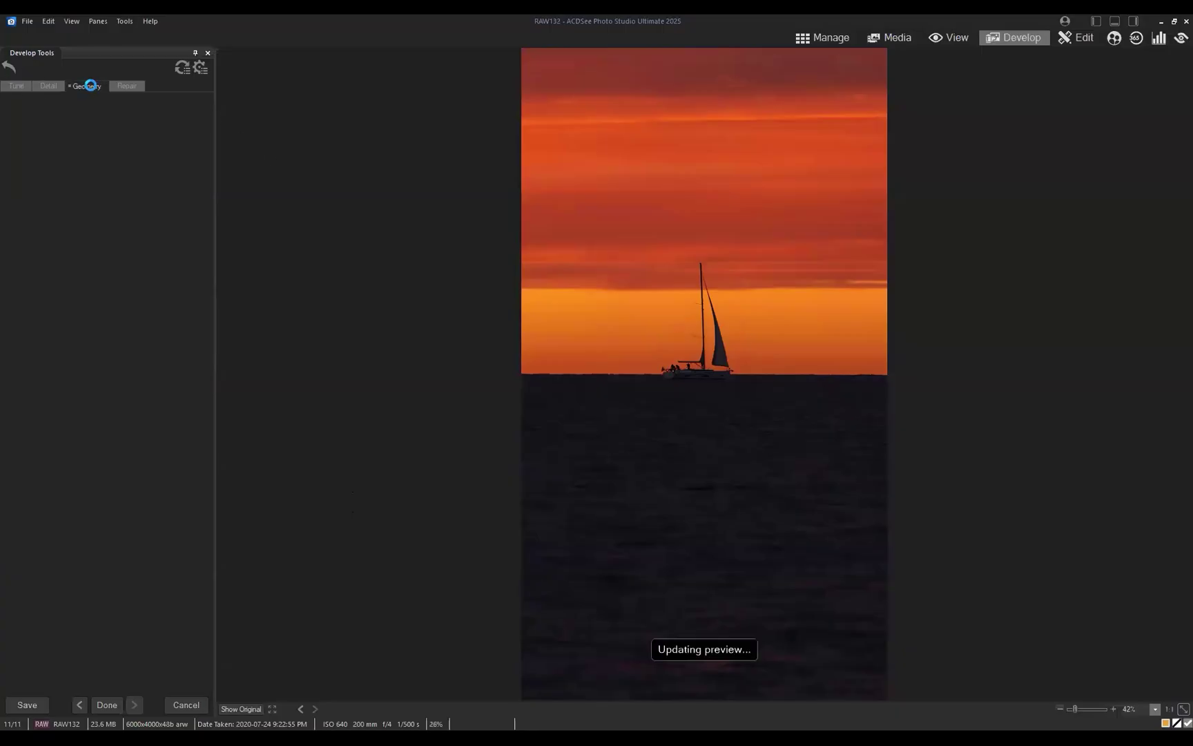
{"action": "left_click_drag", "start_coordinate": [719, 394], "coordinate": [717, 388]}
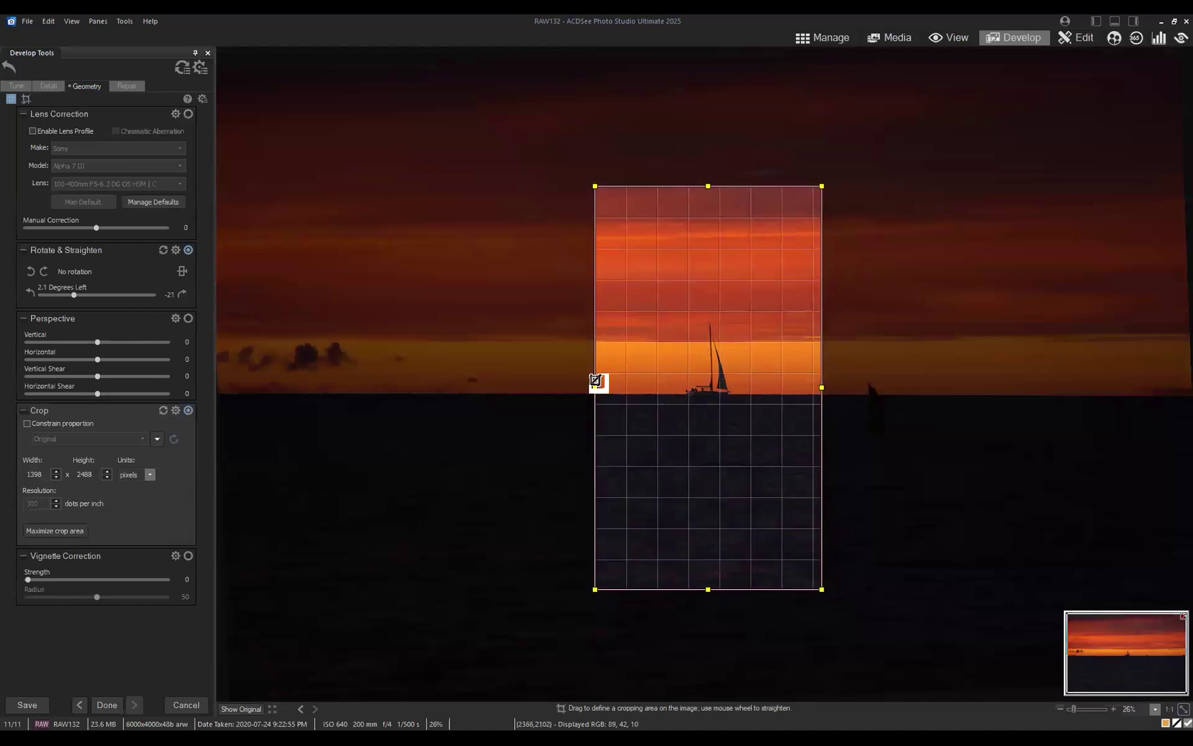
{"action": "left_click", "coordinate": [18, 87]}
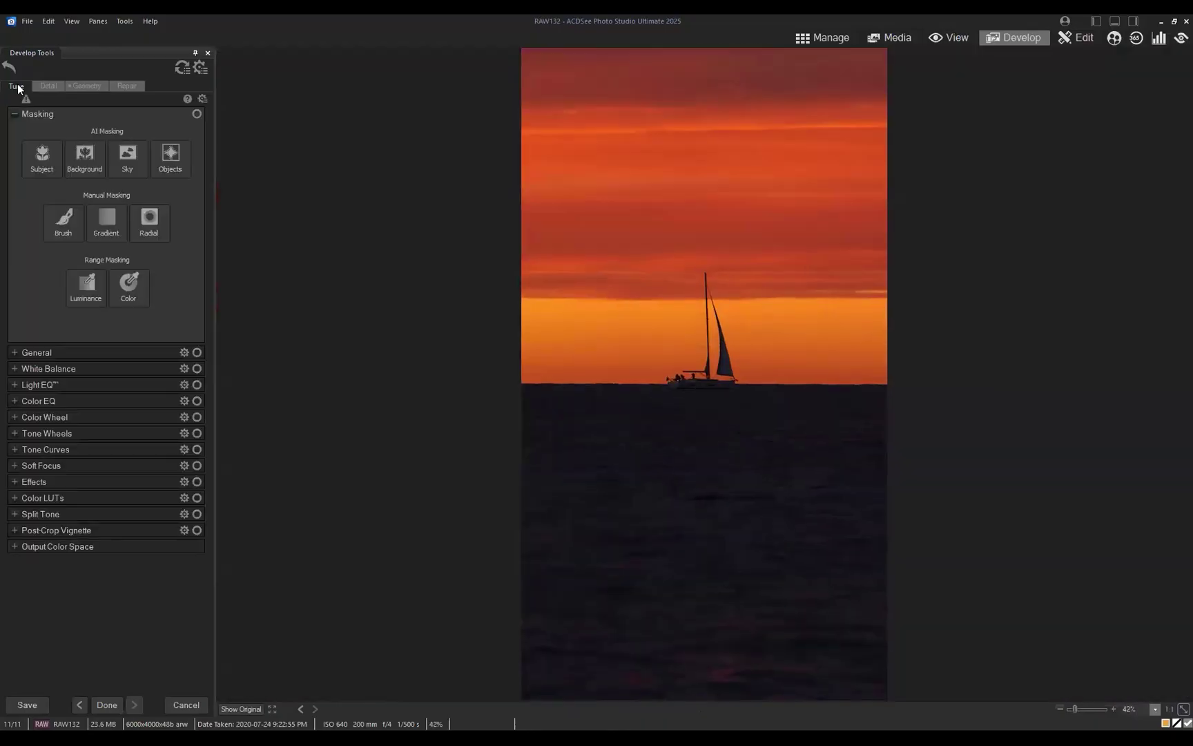
{"action": "left_click", "coordinate": [102, 84]}
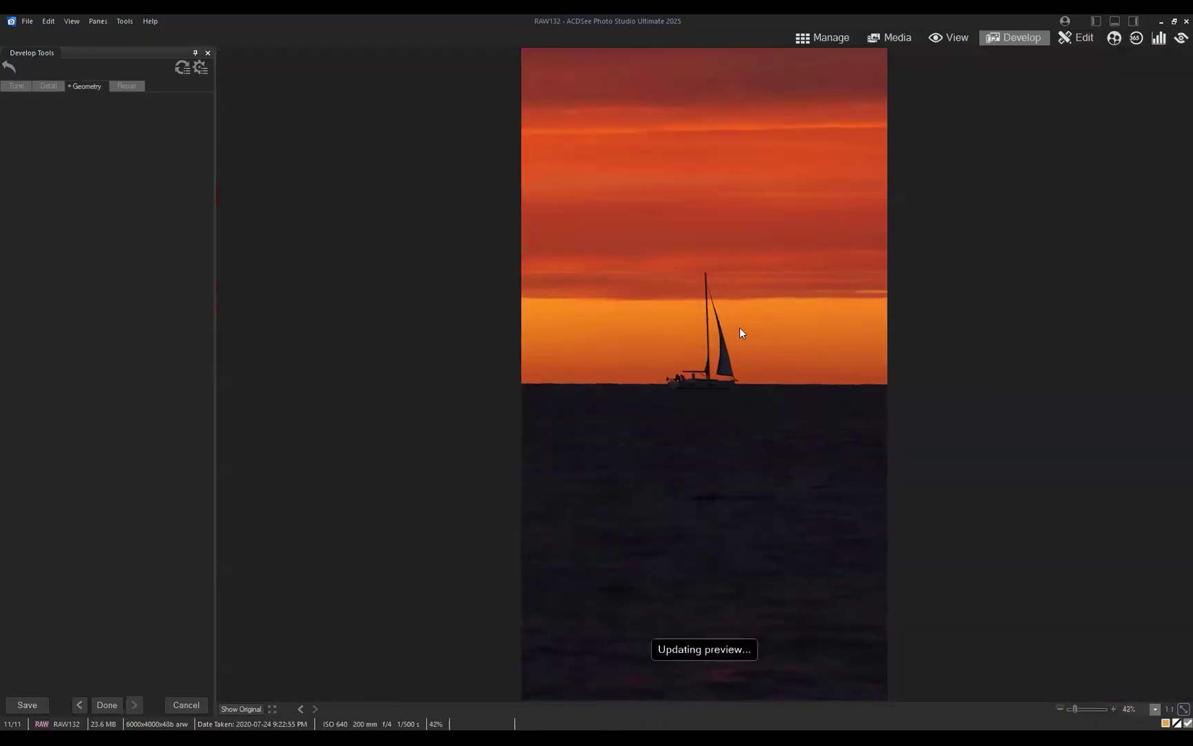
{"action": "left_click_drag", "start_coordinate": [727, 368], "coordinate": [726, 392]}
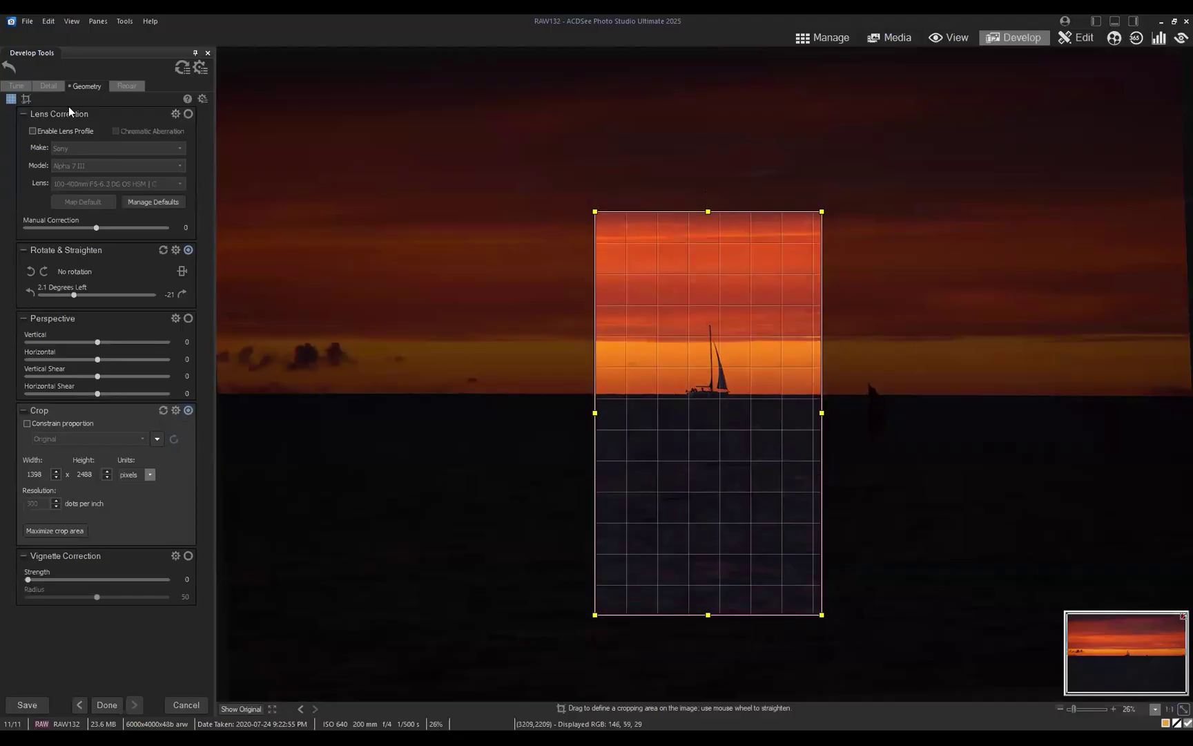
{"action": "left_click", "coordinate": [21, 85]}
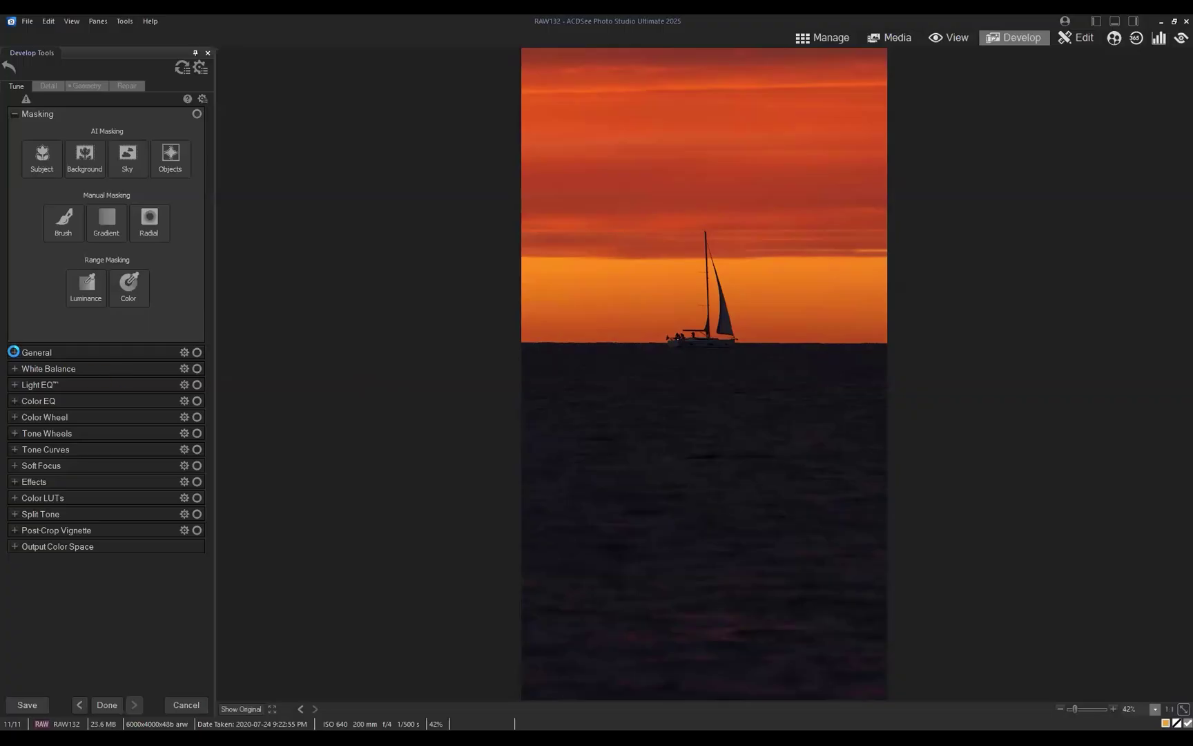
Try fill light and exposure changes, then reset General Exposure, Fill Light and Contrast to 0.
{"action": "left_click", "coordinate": [13, 352]}
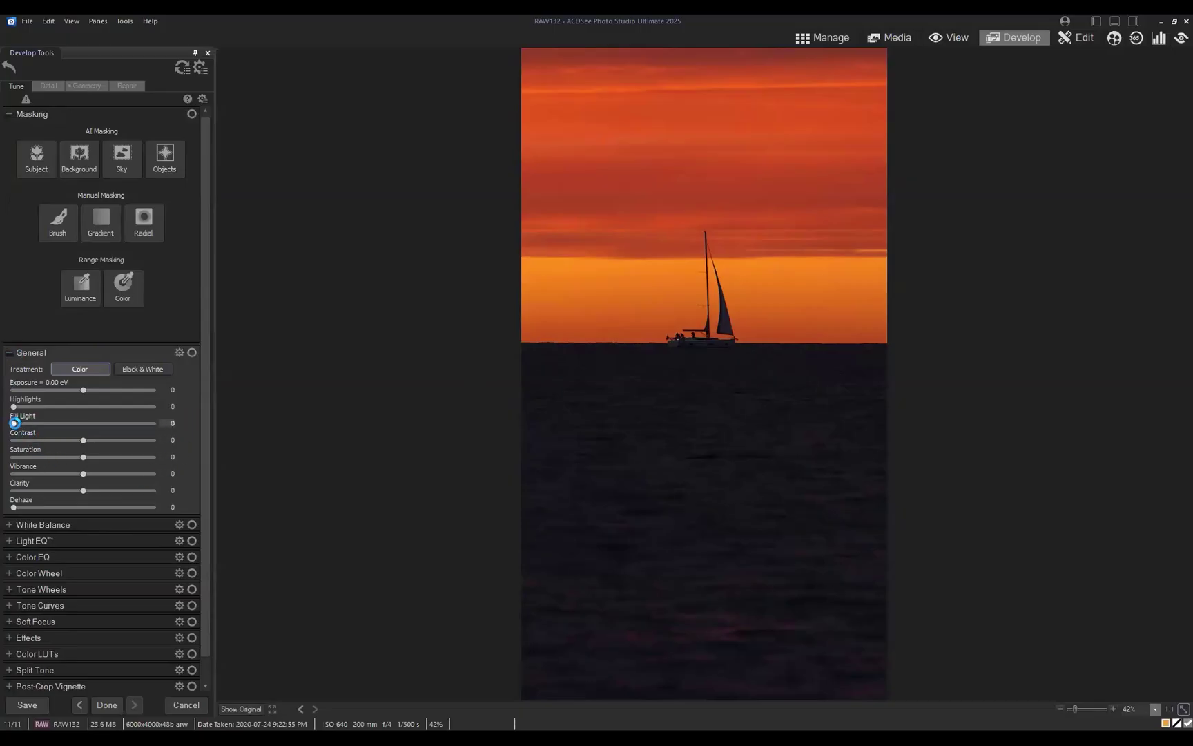
{"action": "left_click_drag", "start_coordinate": [14, 423], "coordinate": [97, 423]}
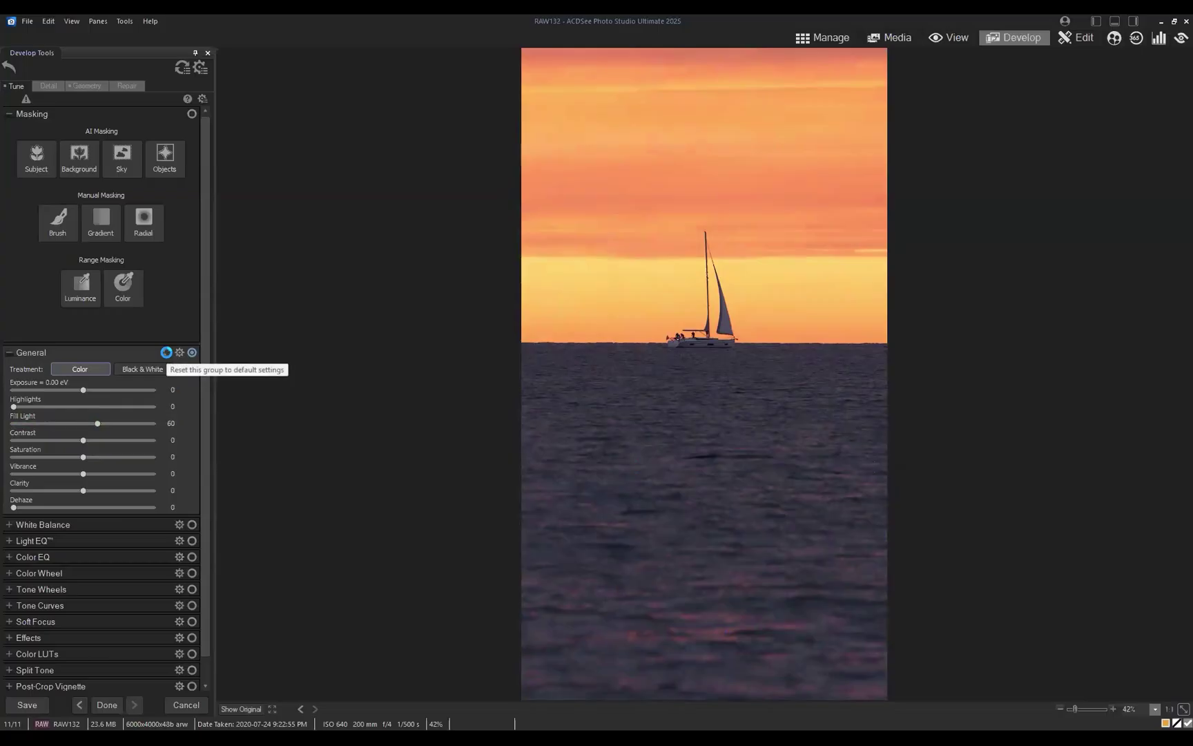
{"action": "left_click", "coordinate": [166, 352]}
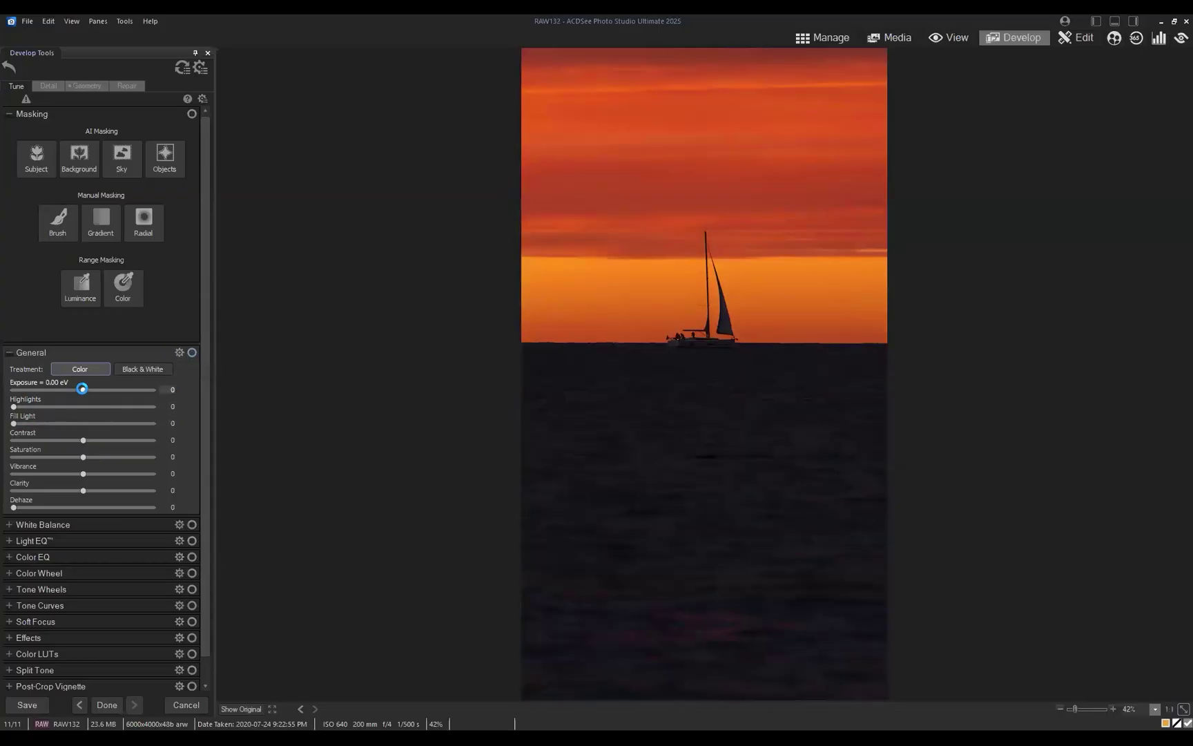
{"action": "left_click_drag", "start_coordinate": [83, 390], "coordinate": [113, 393]}
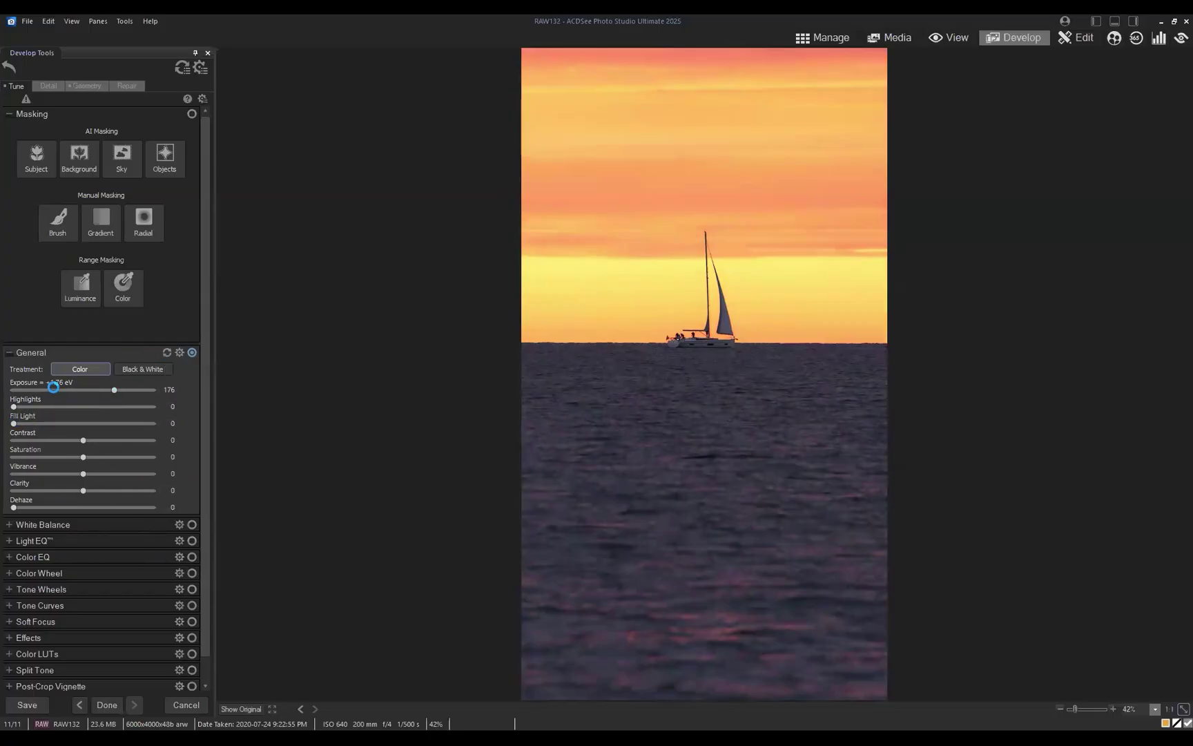
{"action": "left_click_drag", "start_coordinate": [13, 423], "coordinate": [50, 440]}
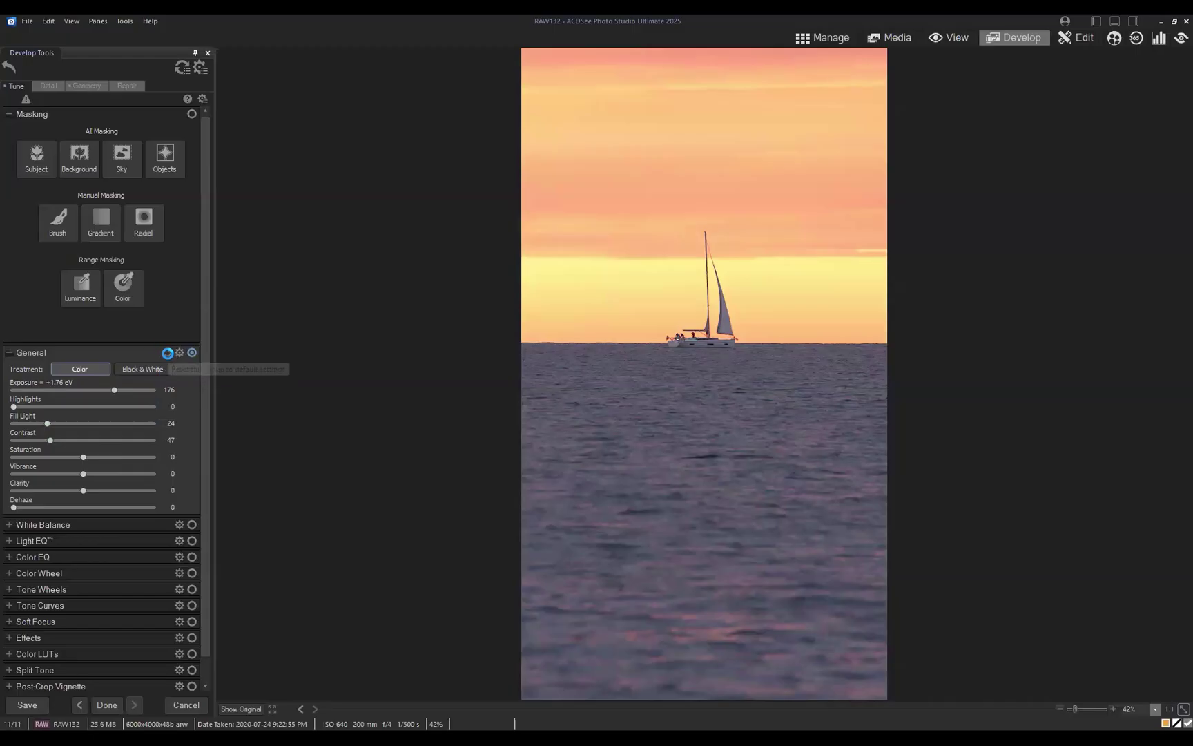
{"action": "left_click", "coordinate": [168, 351]}
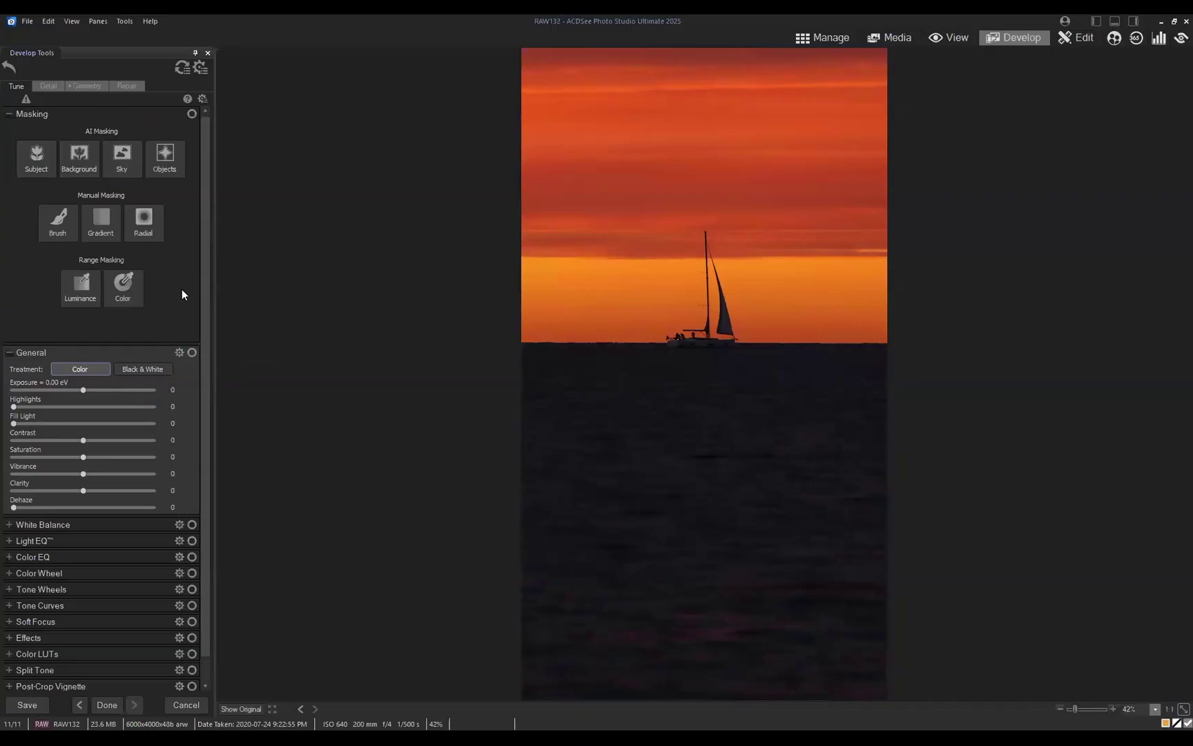
Mask the sky with AI Masking Sky and check the red mask overlay colour.
{"action": "left_click", "coordinate": [121, 172]}
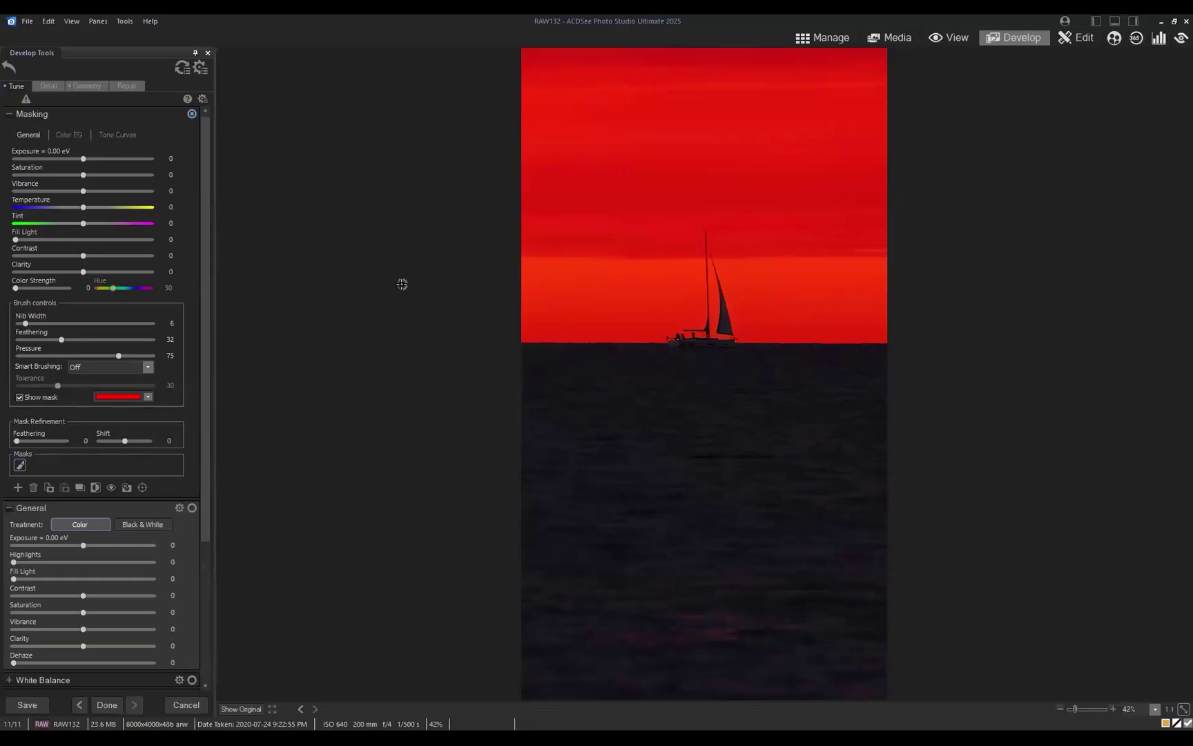
{"action": "left_click", "coordinate": [148, 397]}
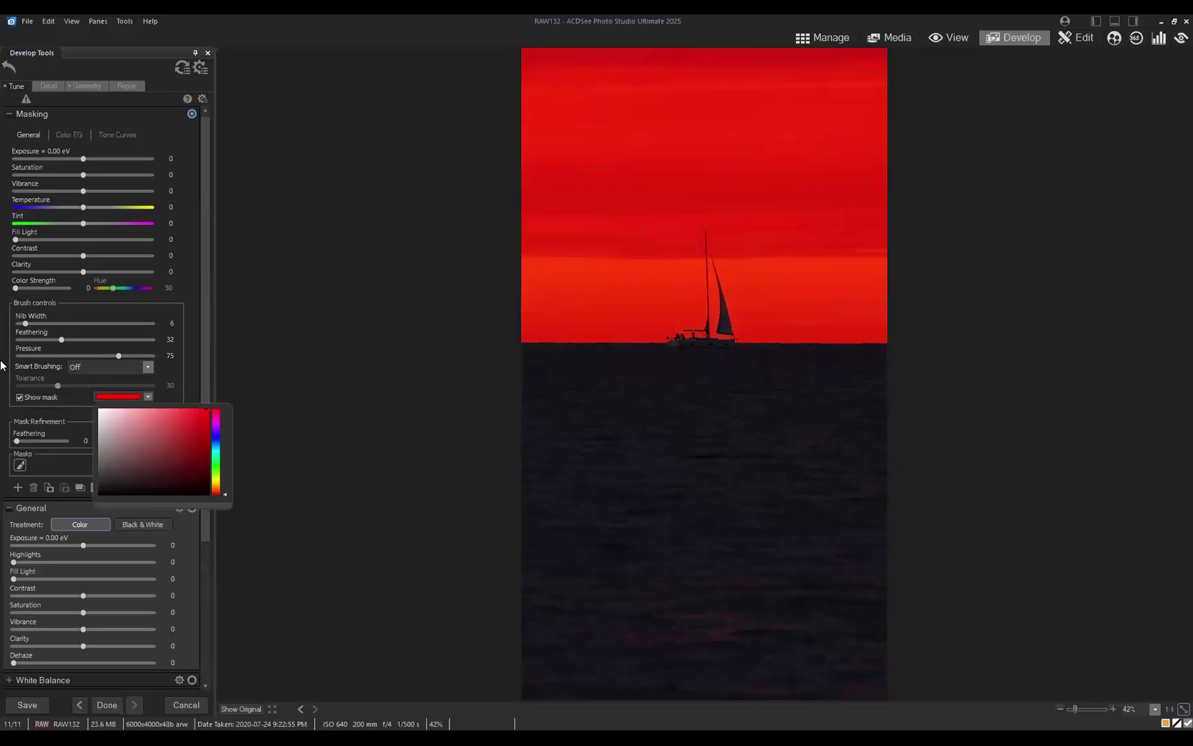
{"action": "left_click", "coordinate": [129, 397]}
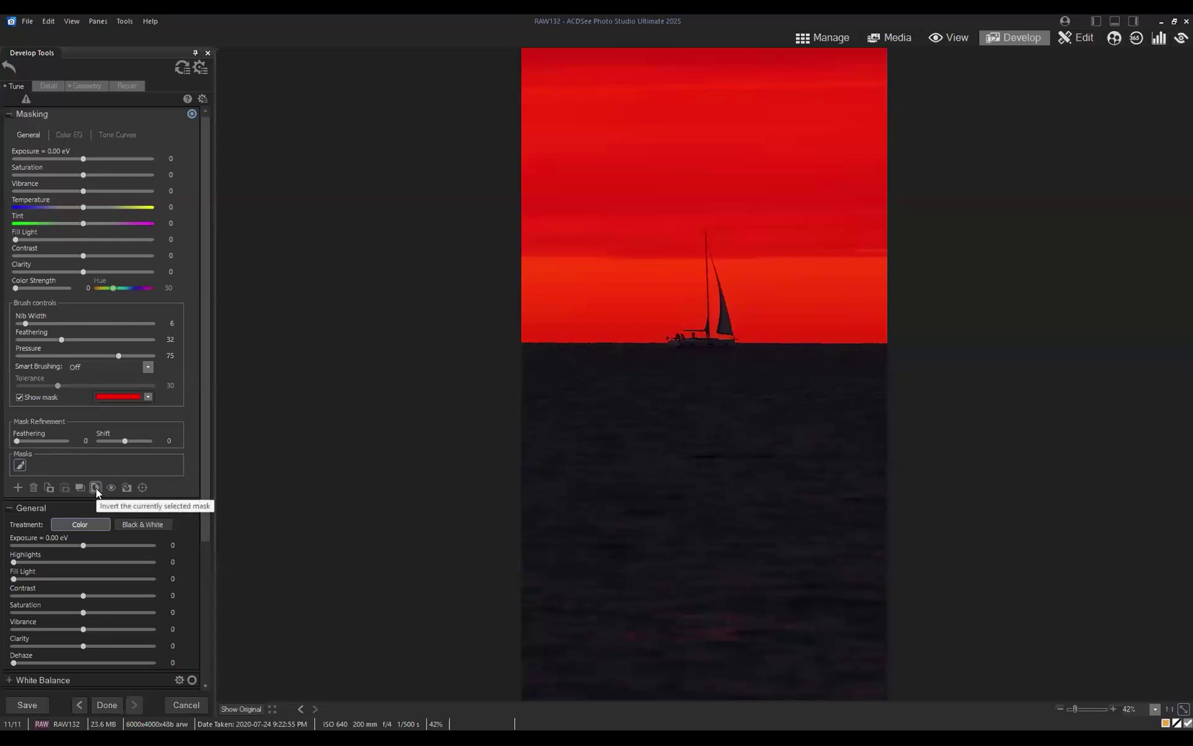
Invert the sky mask so it covers the sea.
{"action": "left_click", "coordinate": [96, 488]}
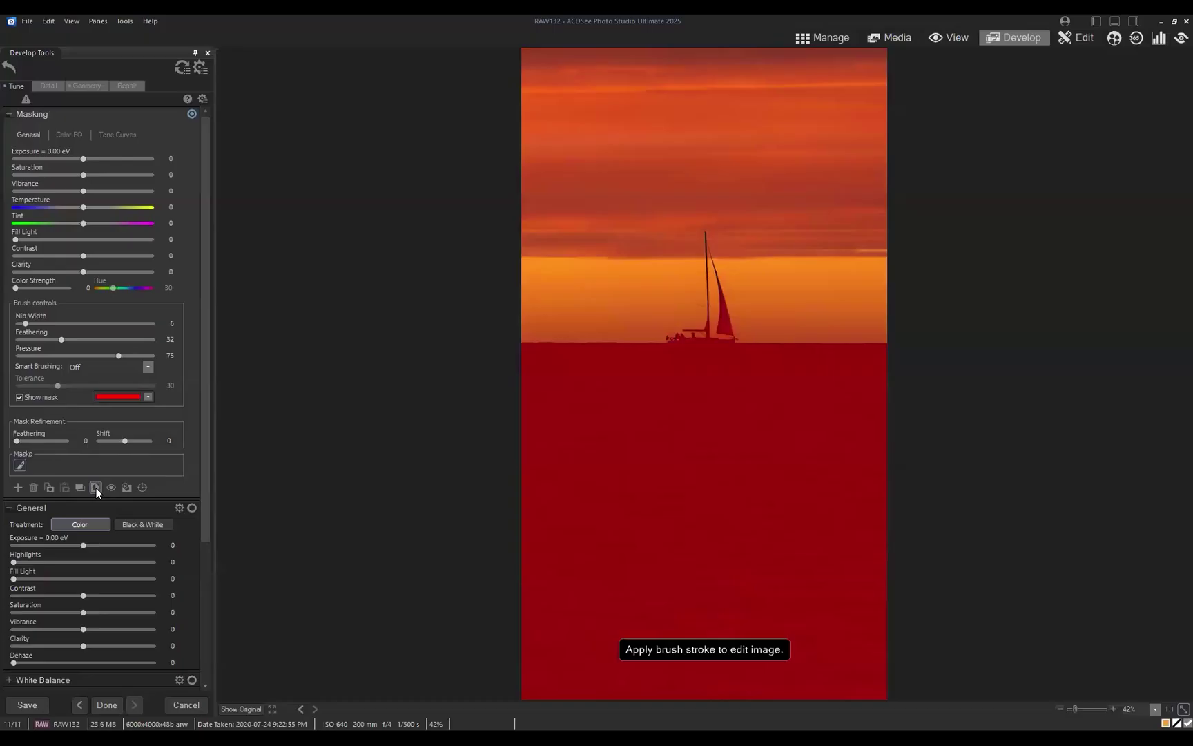
Hide the mask overlay and raise the sea's exposure to about +1.81 eV and saturation to 35.
{"action": "left_click", "coordinate": [19, 398]}
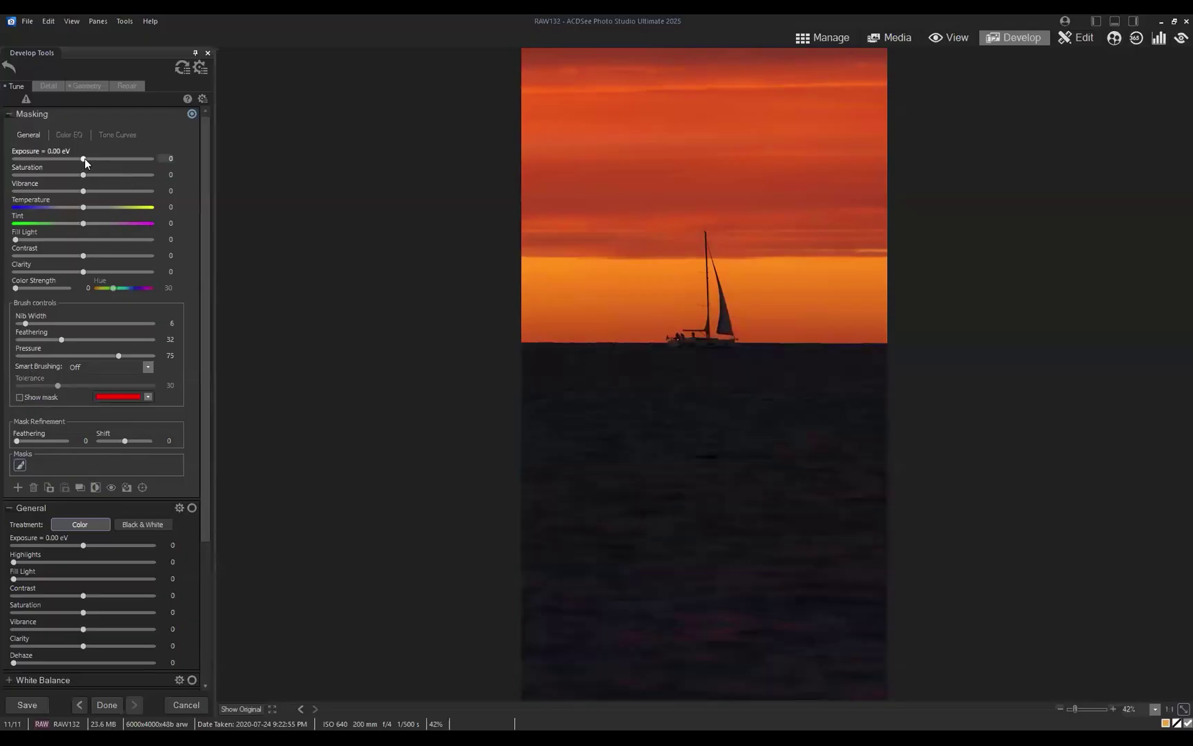
{"action": "left_click_drag", "start_coordinate": [84, 157], "coordinate": [111, 157]}
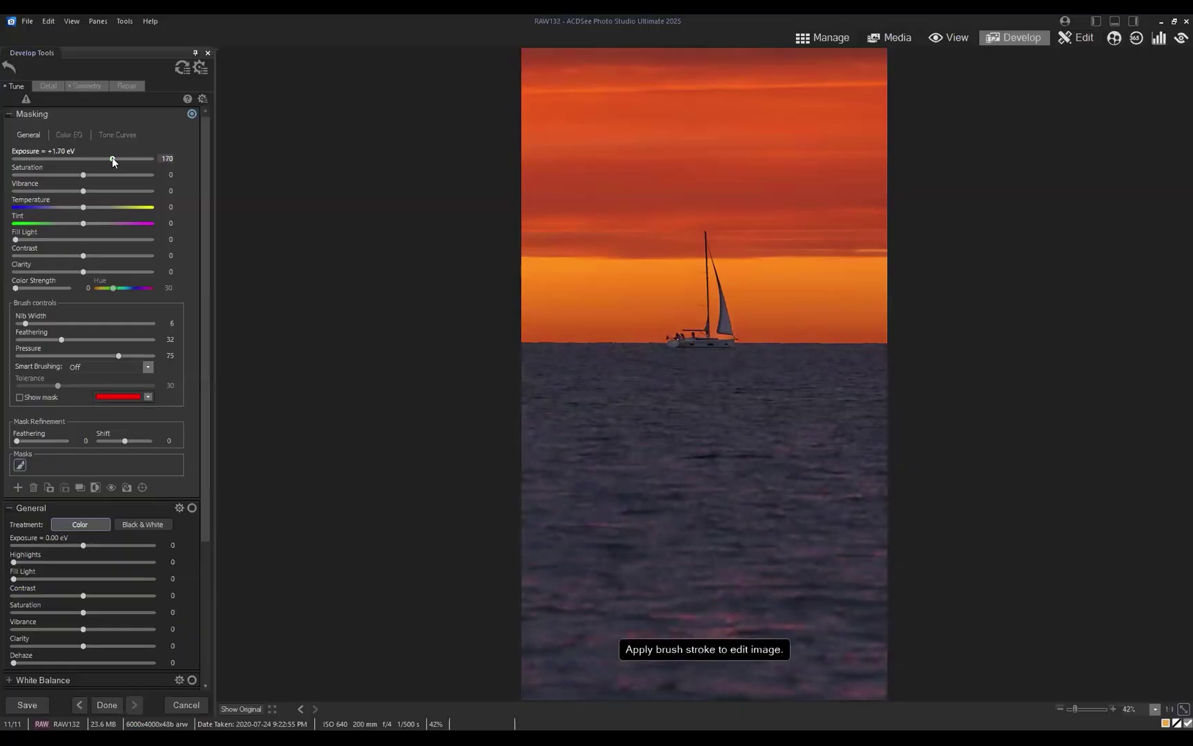
{"action": "left_click_drag", "start_coordinate": [112, 156], "coordinate": [111, 156]}
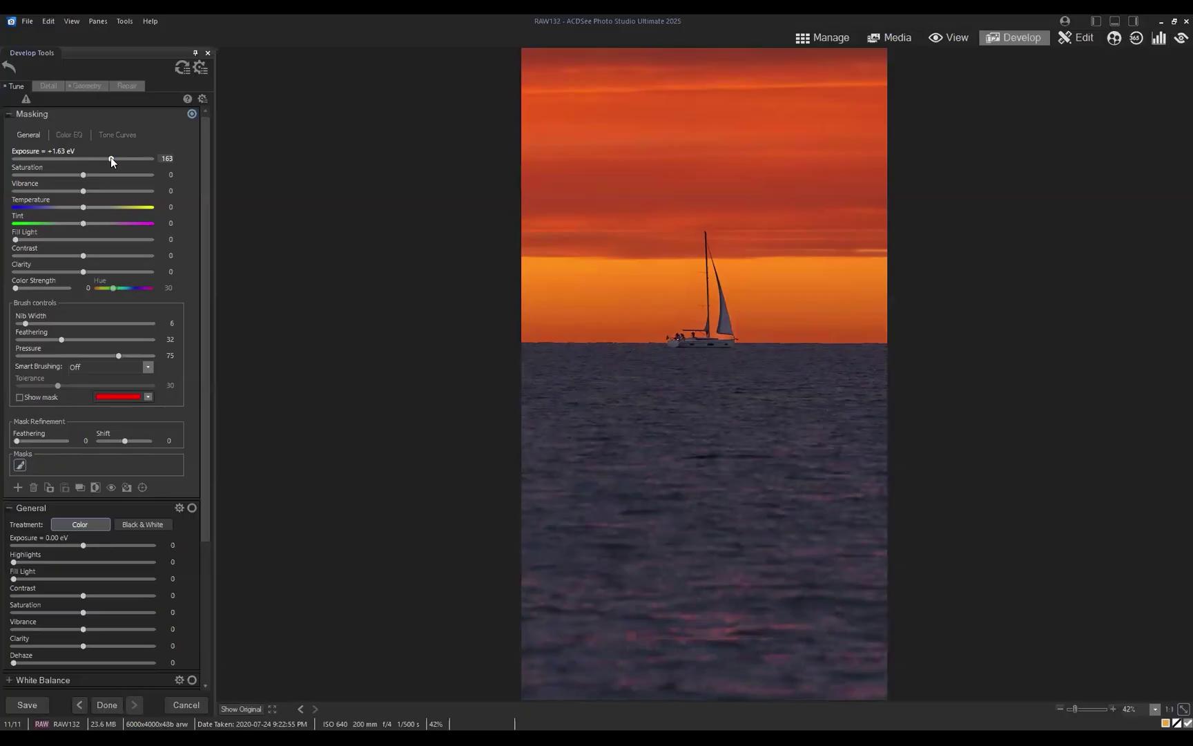
{"action": "mouse_move", "coordinate": [111, 157]}
{"action": "left_mouse_down"}
{"action": "mouse_move", "coordinate": [86, 177]}
{"action": "mouse_move", "coordinate": [118, 178]}
{"action": "mouse_move", "coordinate": [107, 176]}
{"action": "left_mouse_up"}
Give the sea contrast 9, ease its exposure to +1.66 eV, and compare with the original.
{"action": "left_click", "coordinate": [84, 256]}
{"action": "left_click_drag", "start_coordinate": [91, 259], "coordinate": [90, 259]}
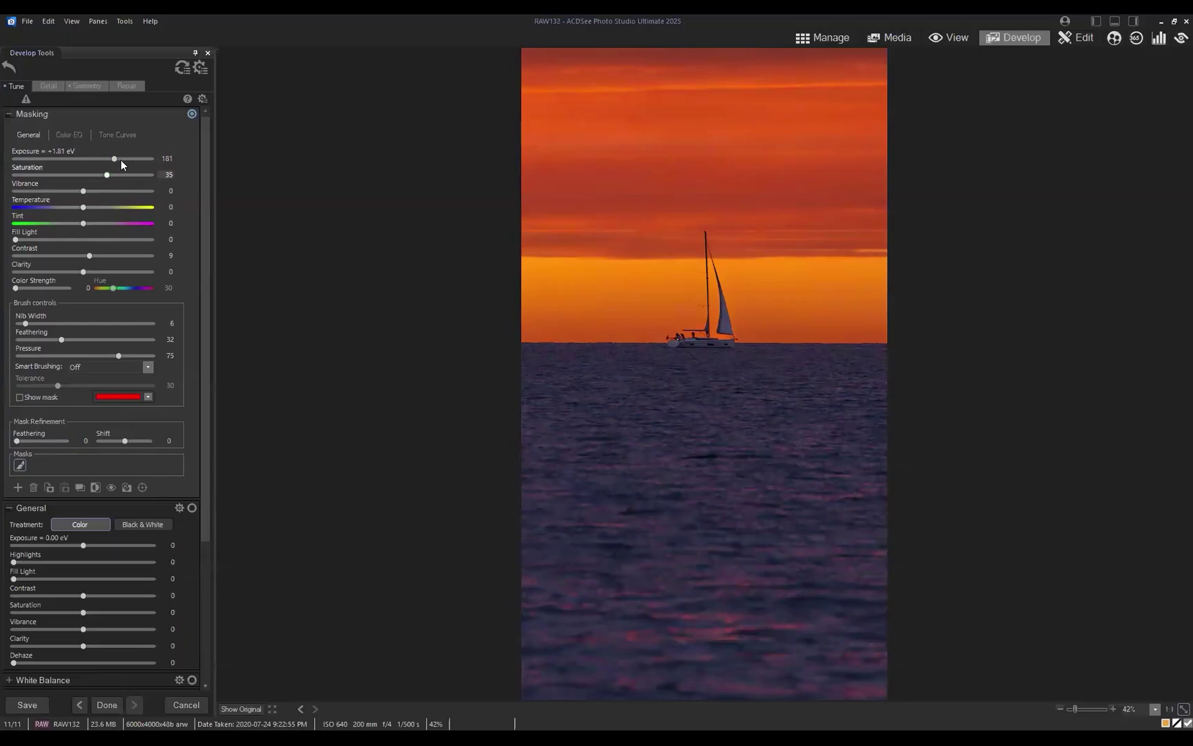
{"action": "left_click_drag", "start_coordinate": [115, 159], "coordinate": [139, 159]}
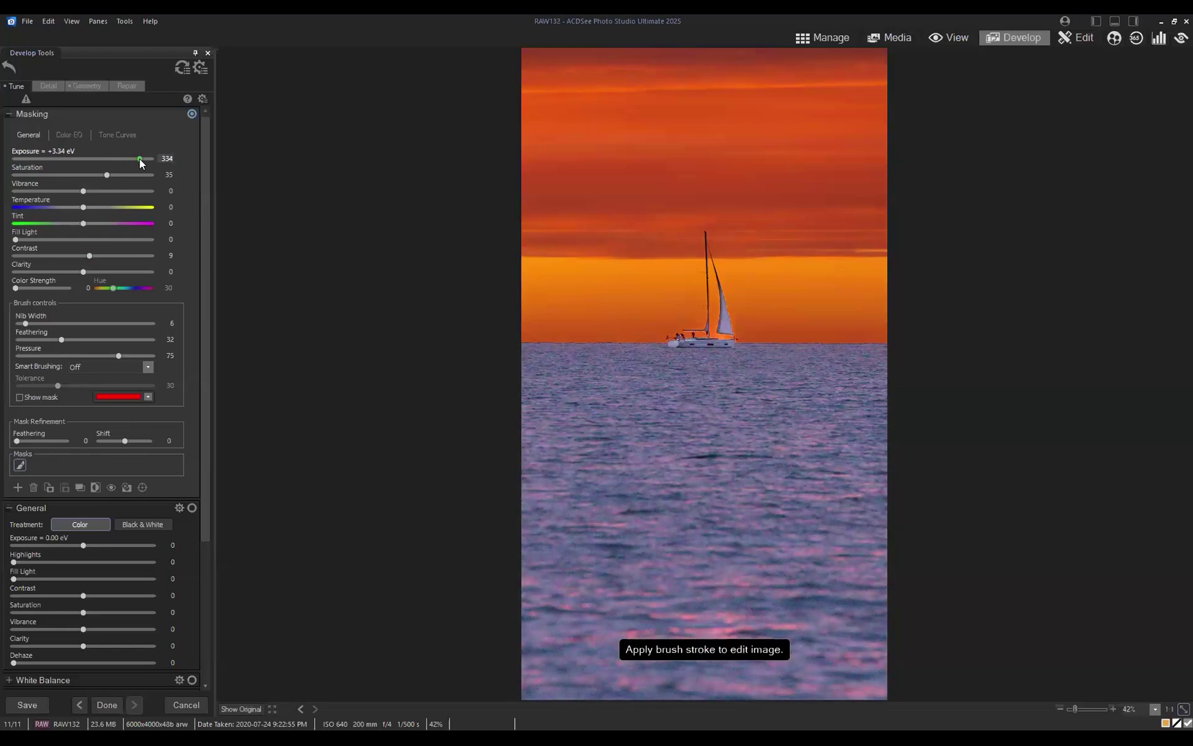
{"action": "left_click_drag", "start_coordinate": [140, 159], "coordinate": [111, 158]}
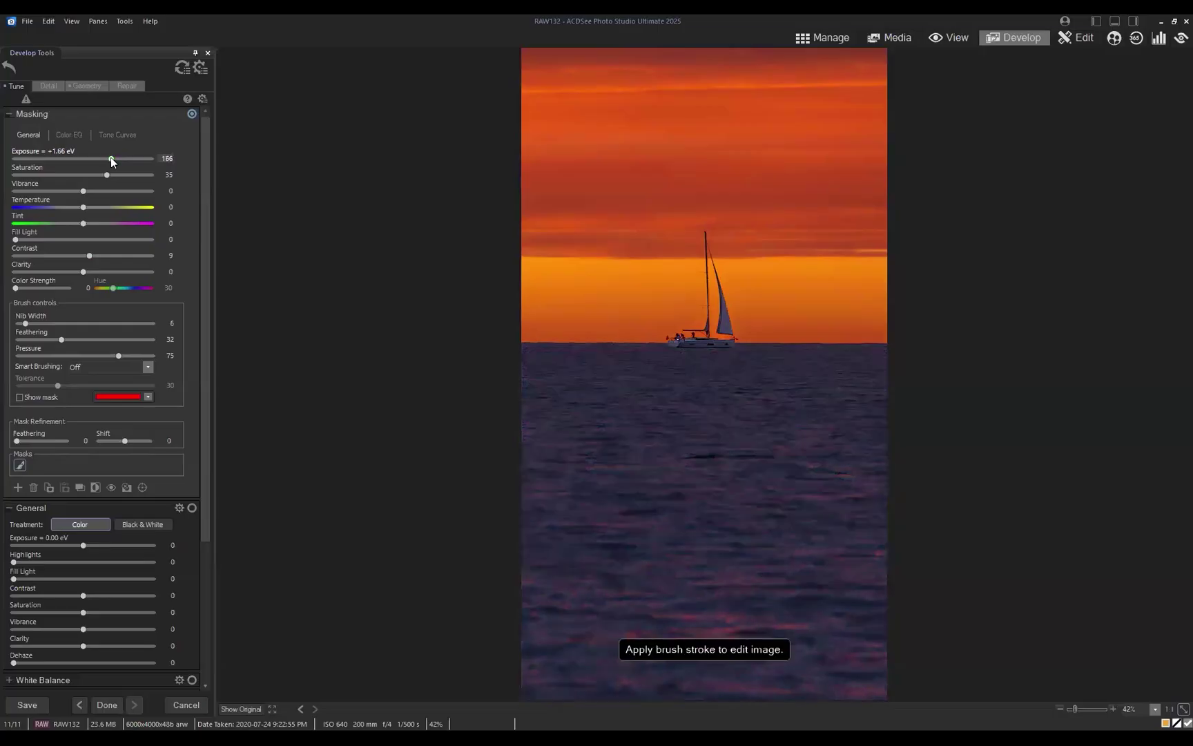
{"action": "left_click", "coordinate": [248, 707]}
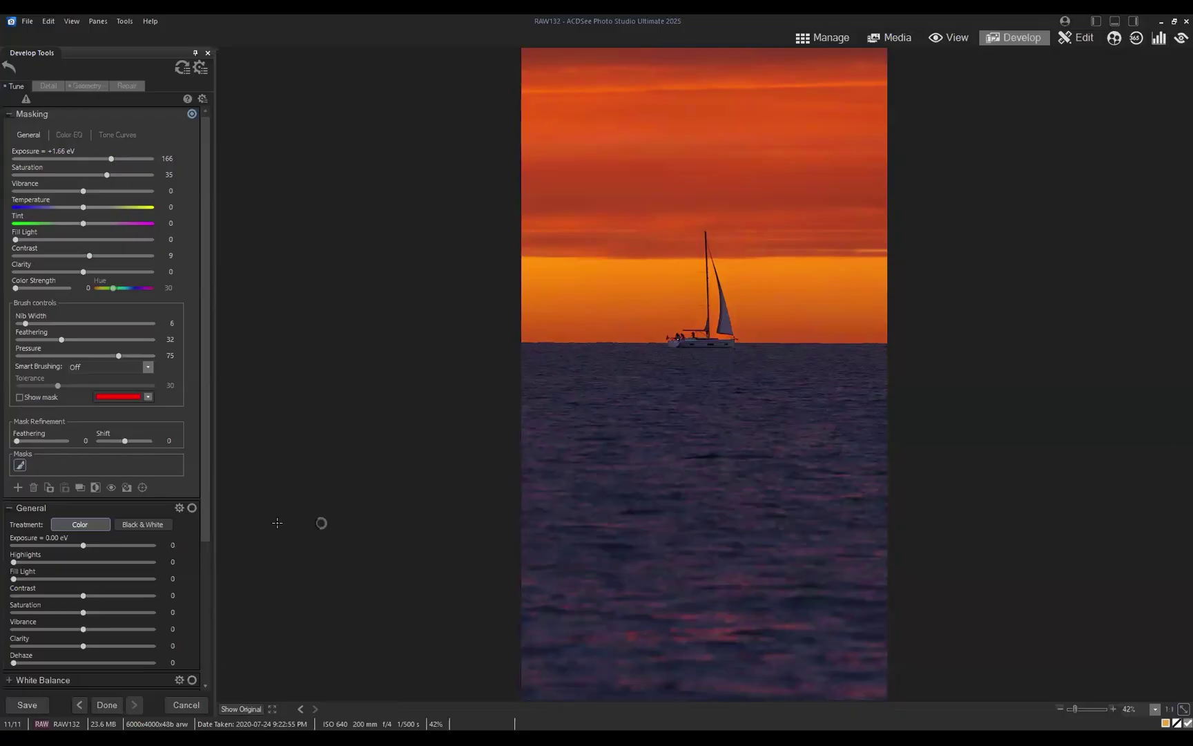
{"action": "scroll", "coordinate": [202, 523], "scroll_direction": "down", "scroll_amount": 1}
{"action": "left_click_drag", "start_coordinate": [202, 522], "coordinate": [199, 570]}
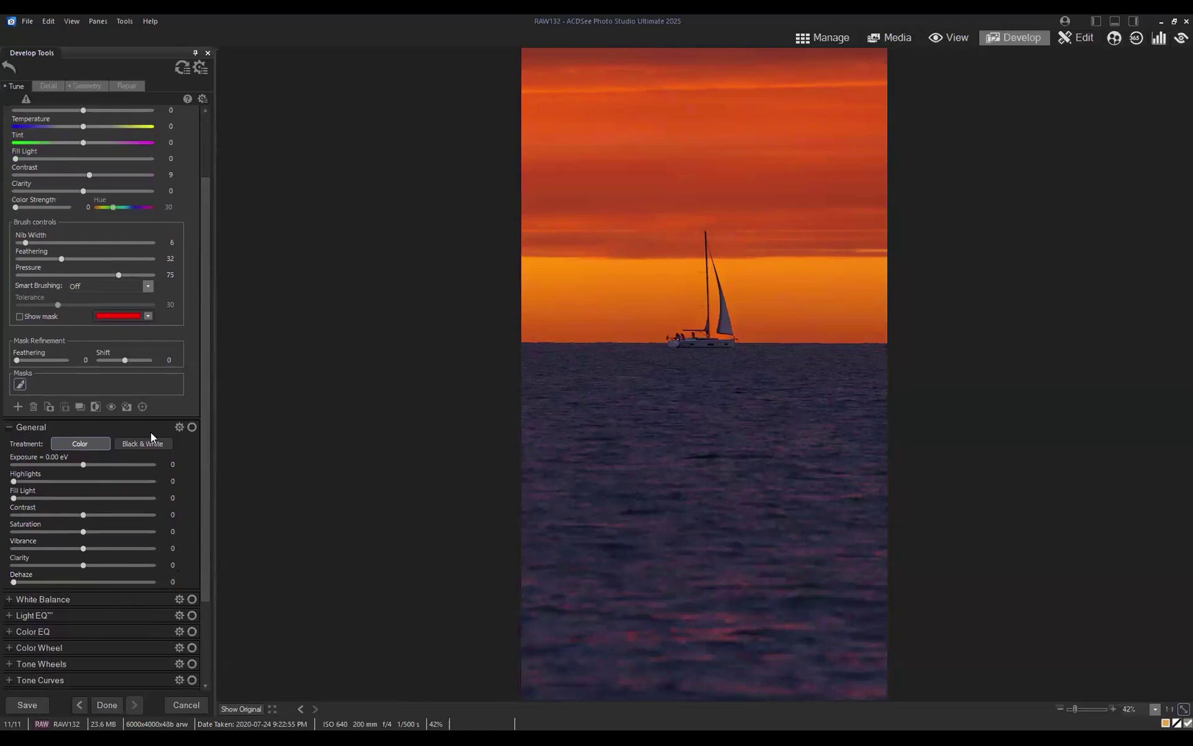
{"action": "scroll", "coordinate": [201, 556], "scroll_direction": "down", "scroll_amount": 1}
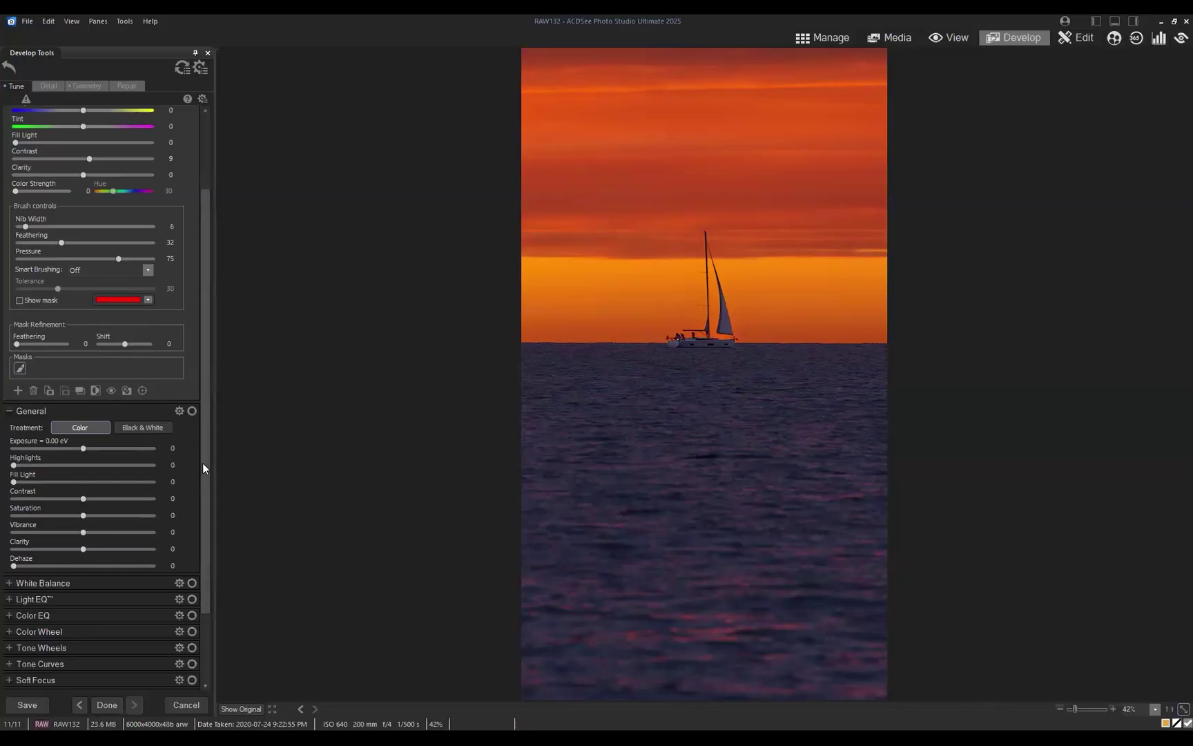
{"action": "left_click_drag", "start_coordinate": [202, 463], "coordinate": [210, 295]}
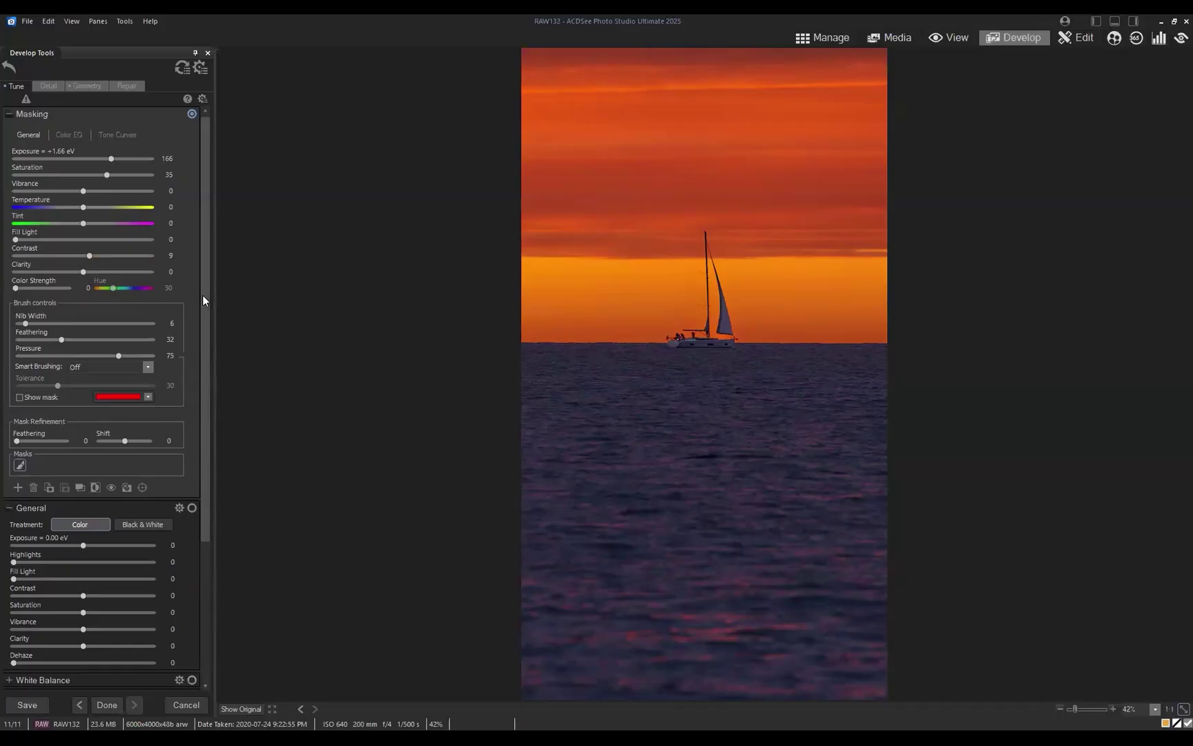
{"action": "left_click_drag", "start_coordinate": [202, 295], "coordinate": [225, 562]}
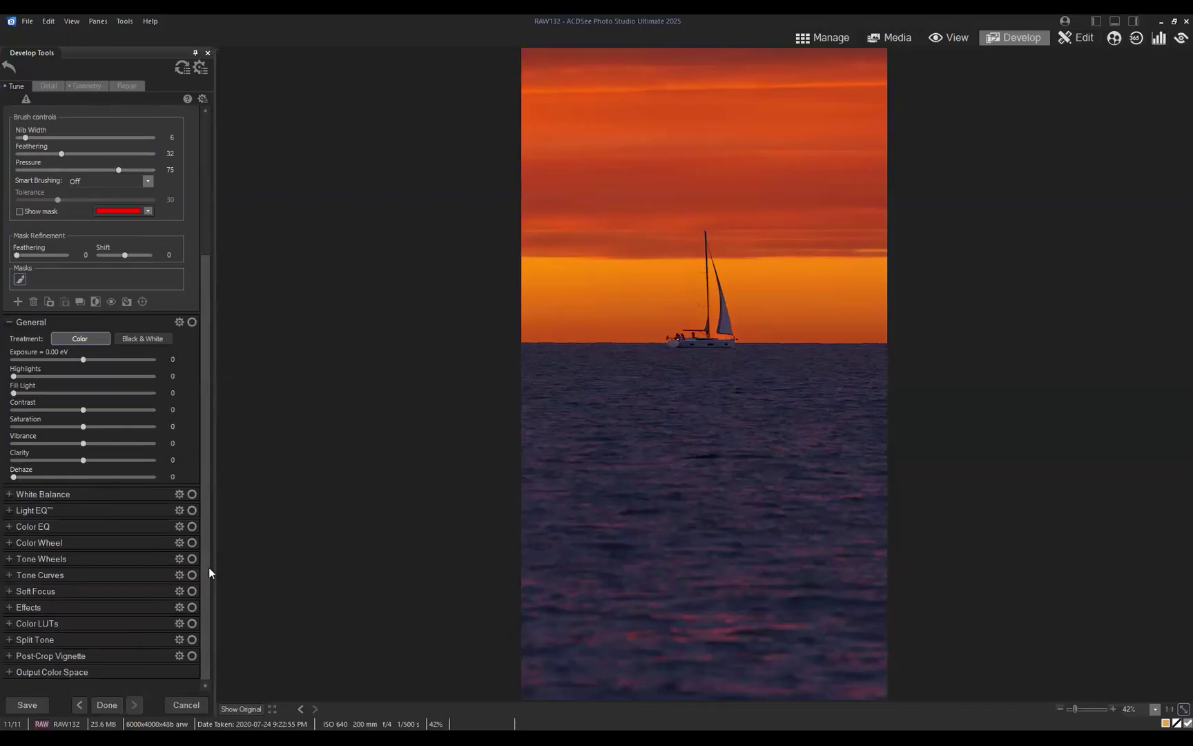
Set Post-Crop Vignette strength to -63 and toggle it off and on to compare.
{"action": "left_click", "coordinate": [9, 656]}
{"action": "scroll", "coordinate": [204, 606], "scroll_direction": "down", "scroll_amount": 2}
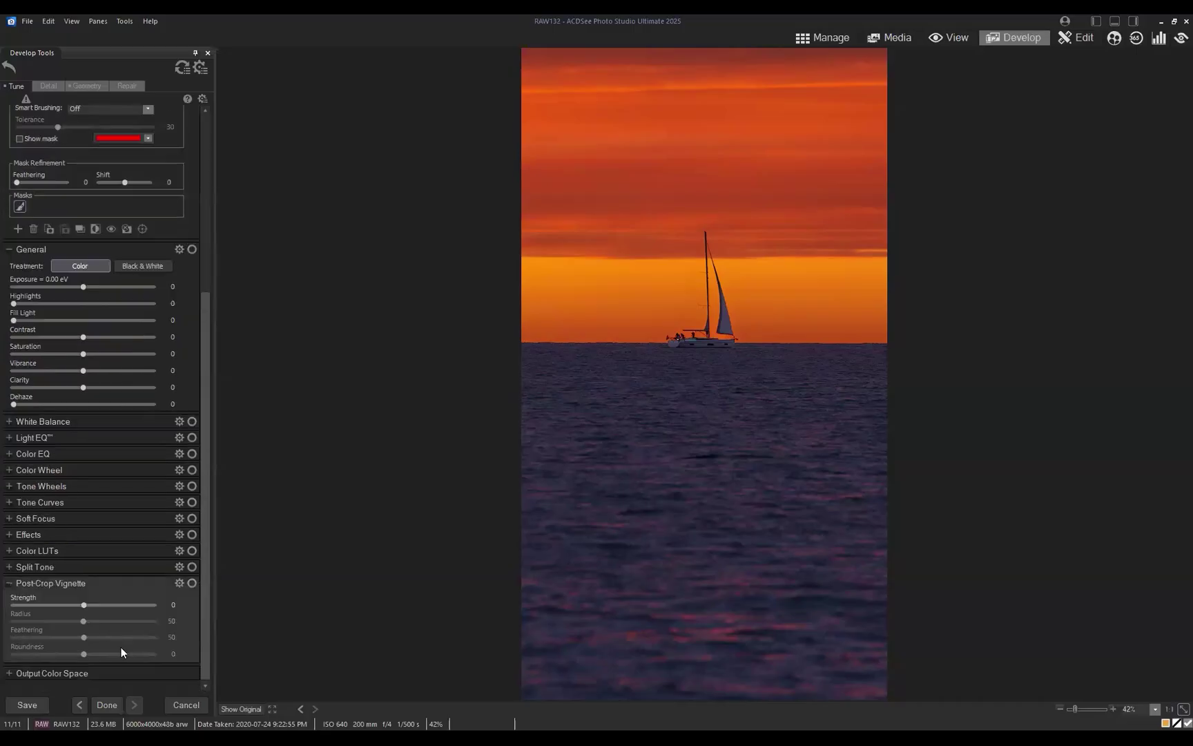
{"action": "left_click_drag", "start_coordinate": [84, 605], "coordinate": [40, 598]}
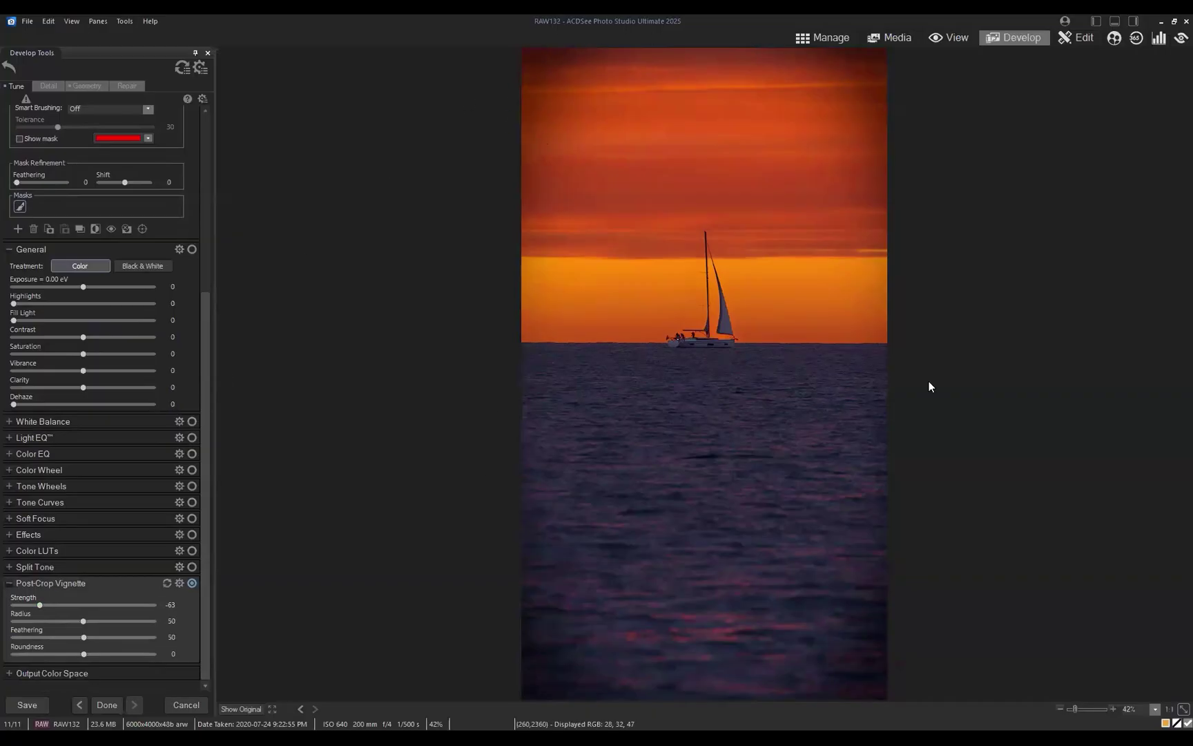
{"action": "left_click", "coordinate": [191, 583]}
{"action": "left_click", "coordinate": [191, 584]}
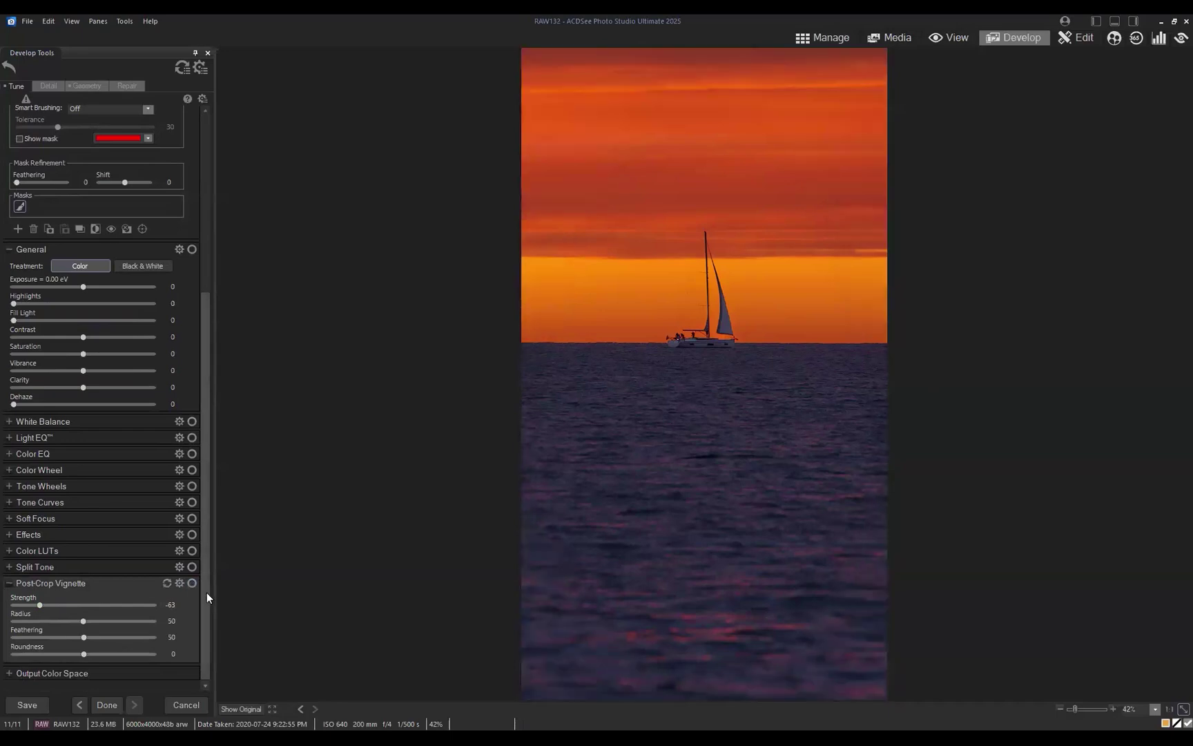
{"action": "scroll", "coordinate": [207, 506], "scroll_direction": "up", "scroll_amount": 5}
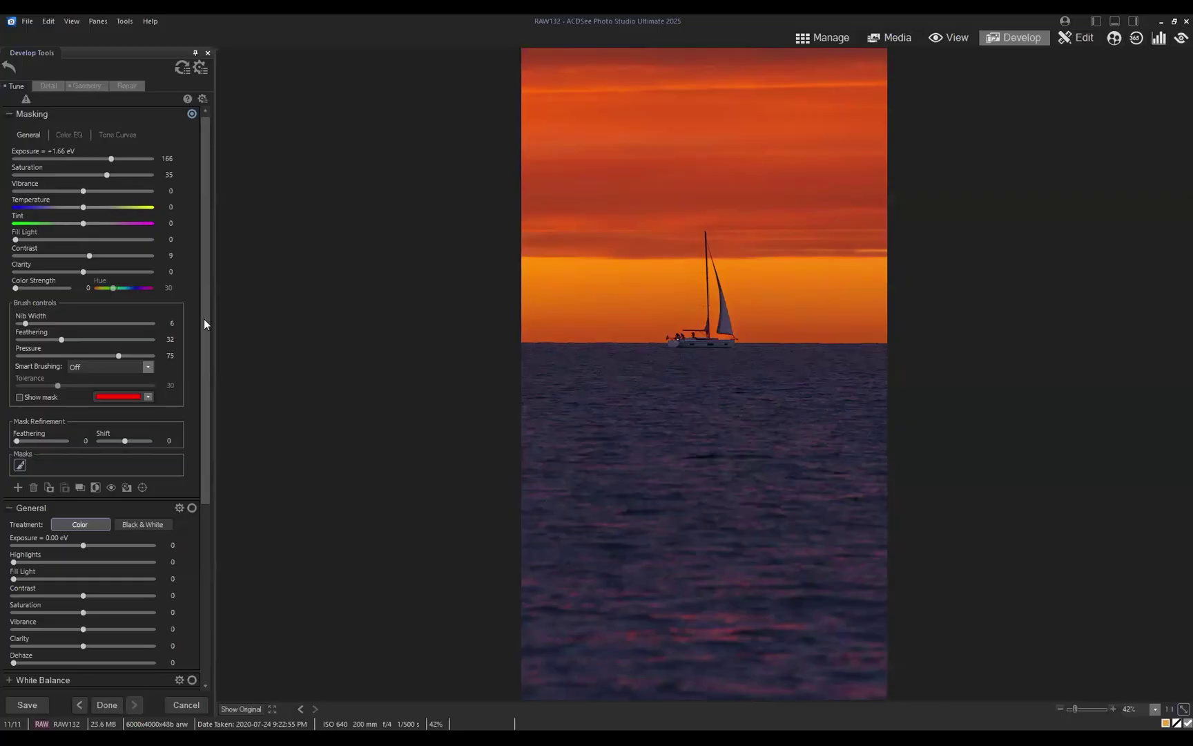
Add a radial gradient mask and stretch its ellipse around the sailboat on the horizon.
{"action": "left_click", "coordinate": [17, 487]}
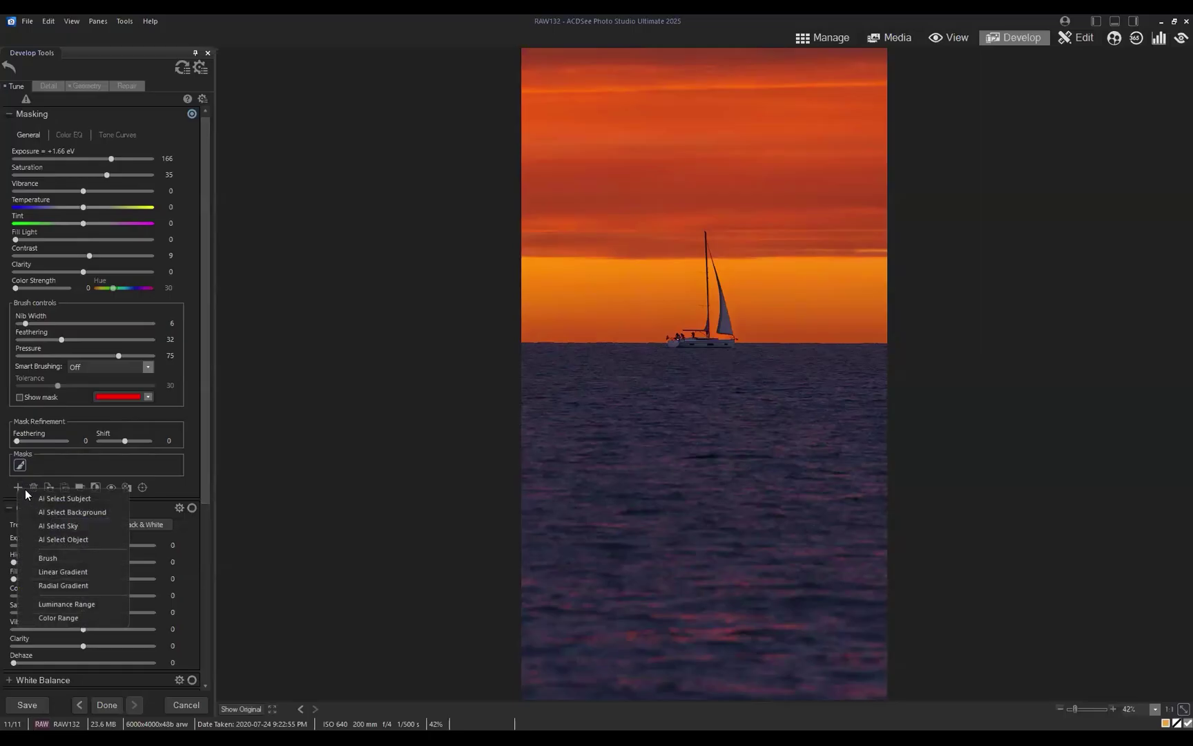
{"action": "left_click", "coordinate": [61, 586]}
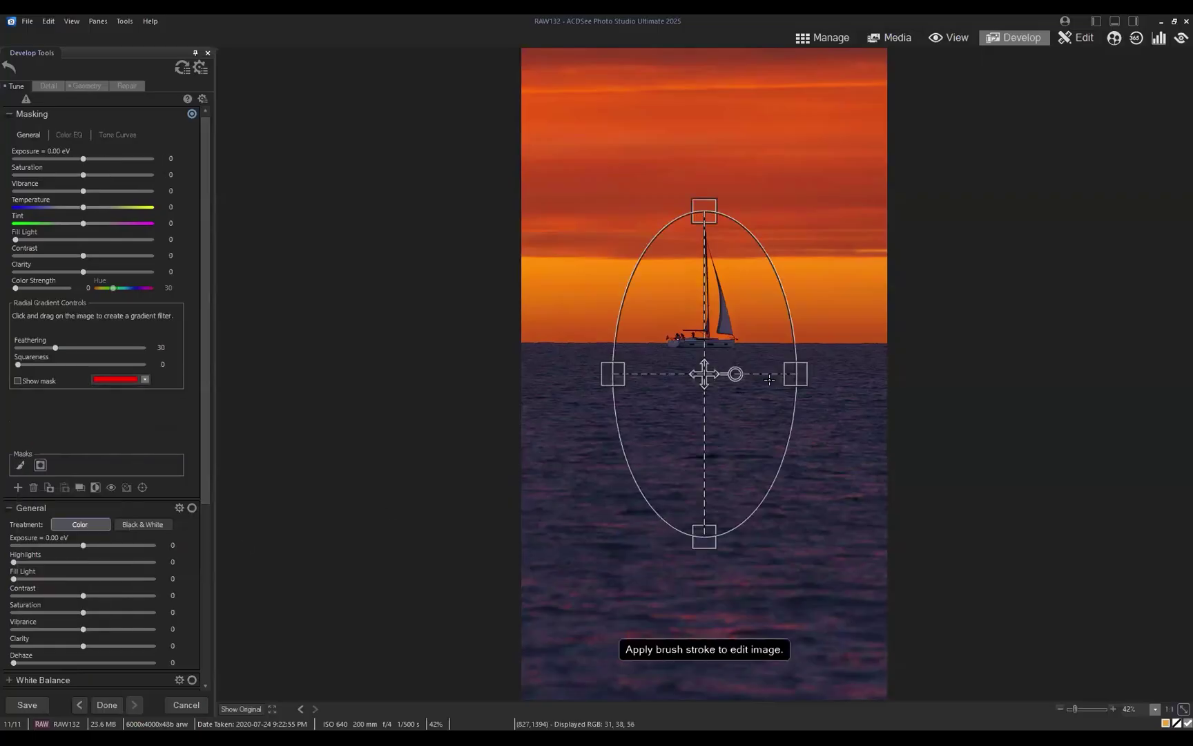
{"action": "left_click_drag", "start_coordinate": [793, 373], "coordinate": [842, 375]}
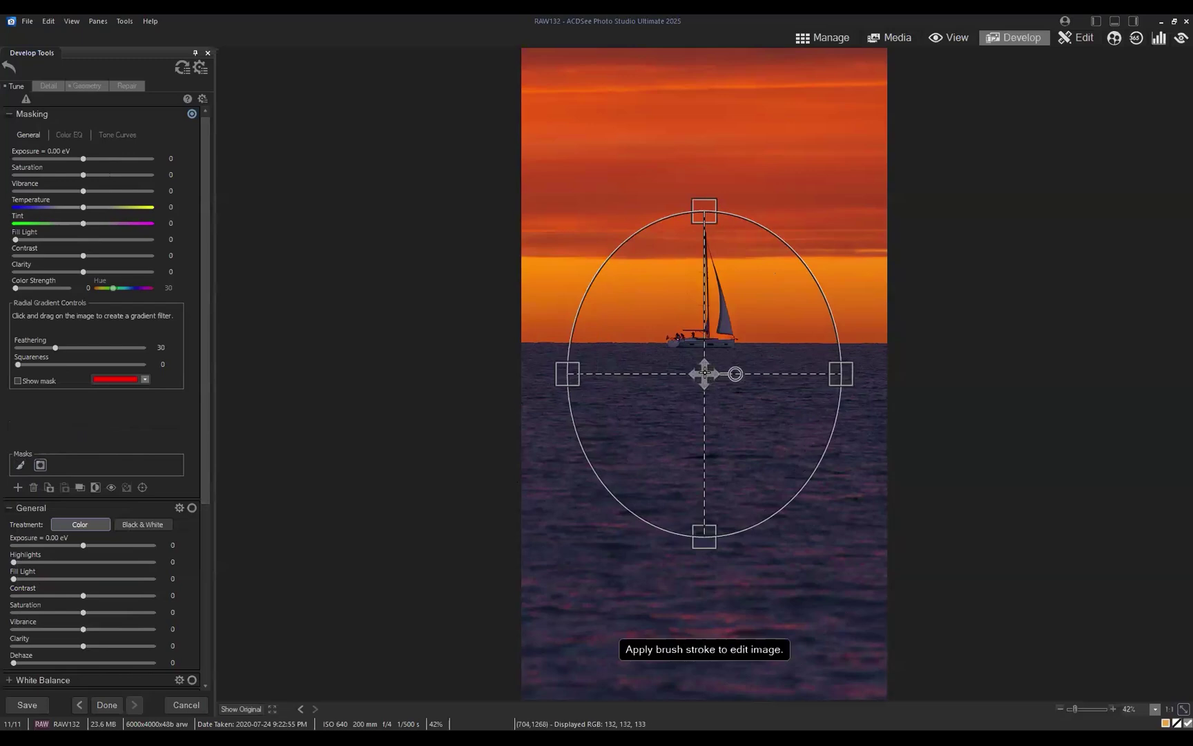
{"action": "left_click_drag", "start_coordinate": [704, 374], "coordinate": [707, 333]}
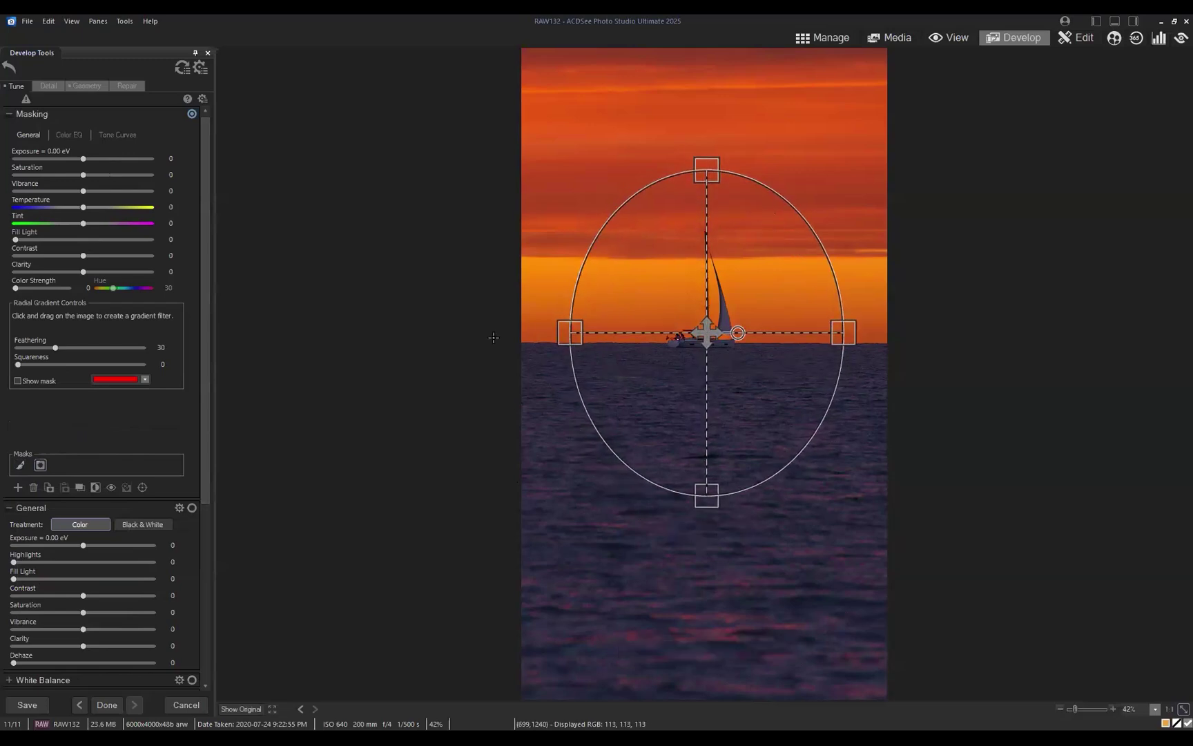
Show the mask in red and reshape the gradient into a wider, lower ellipse.
{"action": "left_click", "coordinate": [18, 380]}
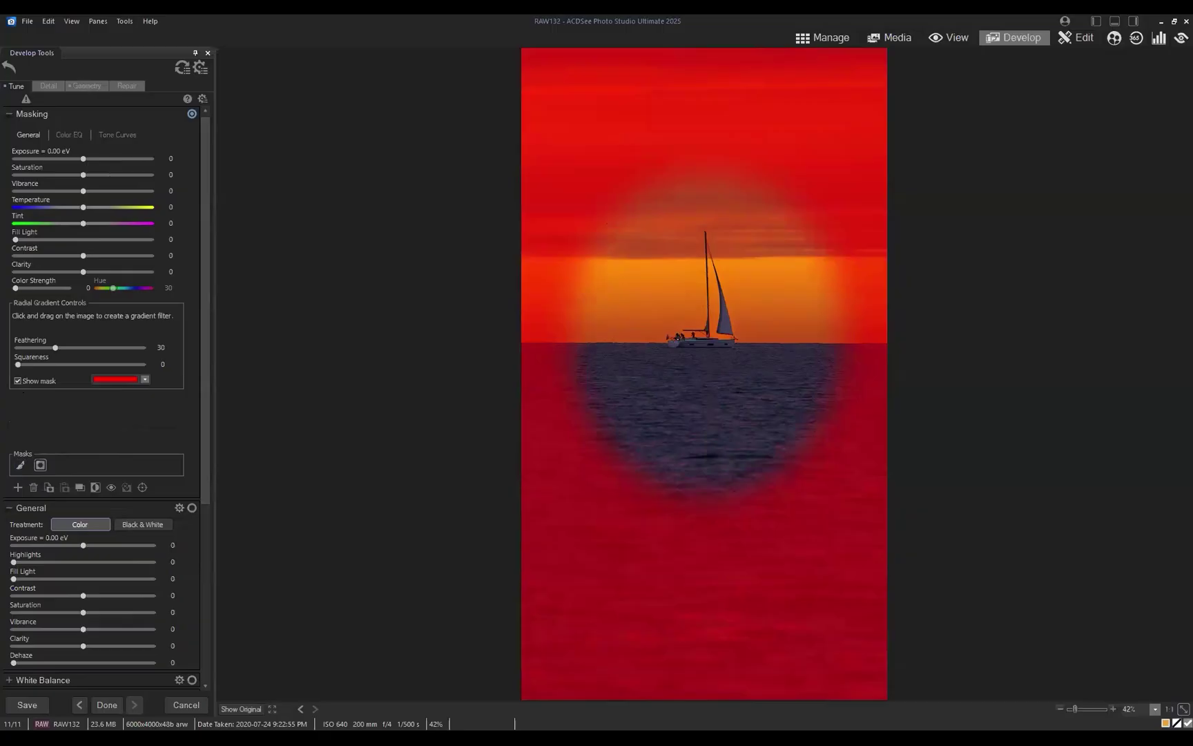
{"action": "left_click_drag", "start_coordinate": [708, 332], "coordinate": [711, 345]}
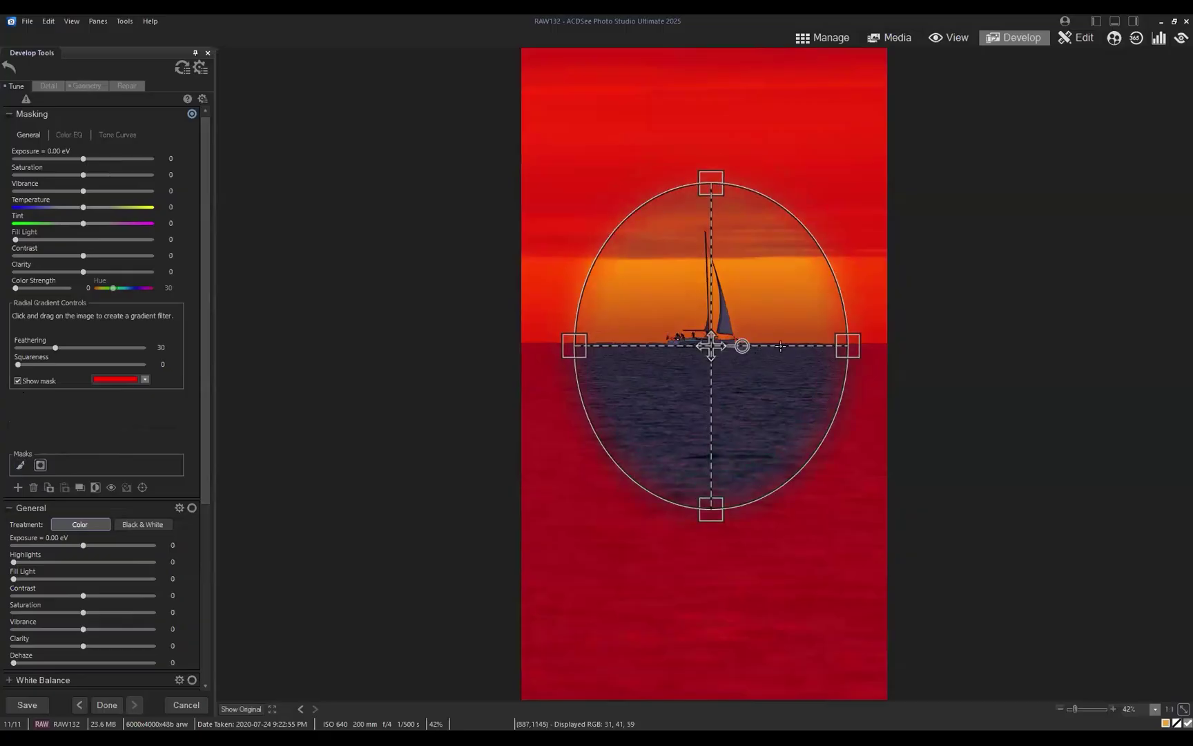
{"action": "left_click_drag", "start_coordinate": [846, 346], "coordinate": [865, 345]}
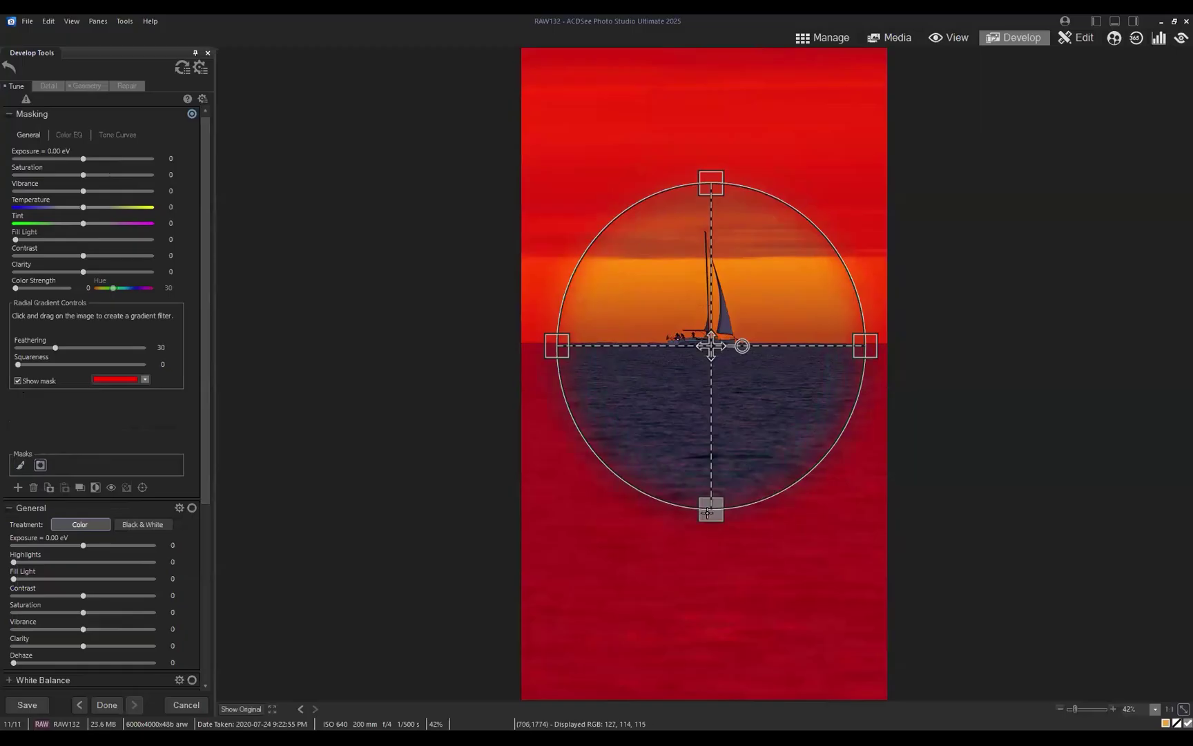
{"action": "left_click_drag", "start_coordinate": [706, 525], "coordinate": [706, 630]}
{"action": "mouse_move", "coordinate": [712, 342]}
{"action": "left_mouse_down"}
{"action": "mouse_move", "coordinate": [712, 394]}
{"action": "mouse_move", "coordinate": [705, 306]}
{"action": "mouse_move", "coordinate": [714, 379]}
{"action": "mouse_move", "coordinate": [703, 355]}
{"action": "left_mouse_up"}
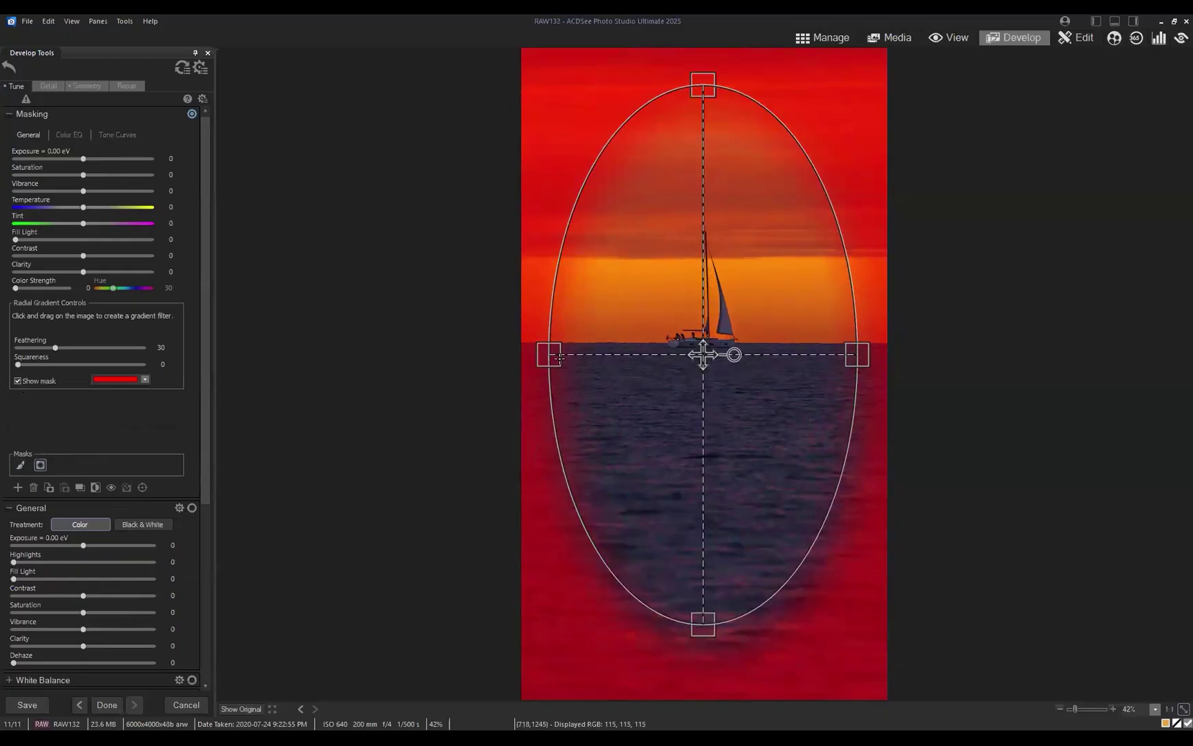
{"action": "left_click_drag", "start_coordinate": [491, 356], "coordinate": [550, 354]}
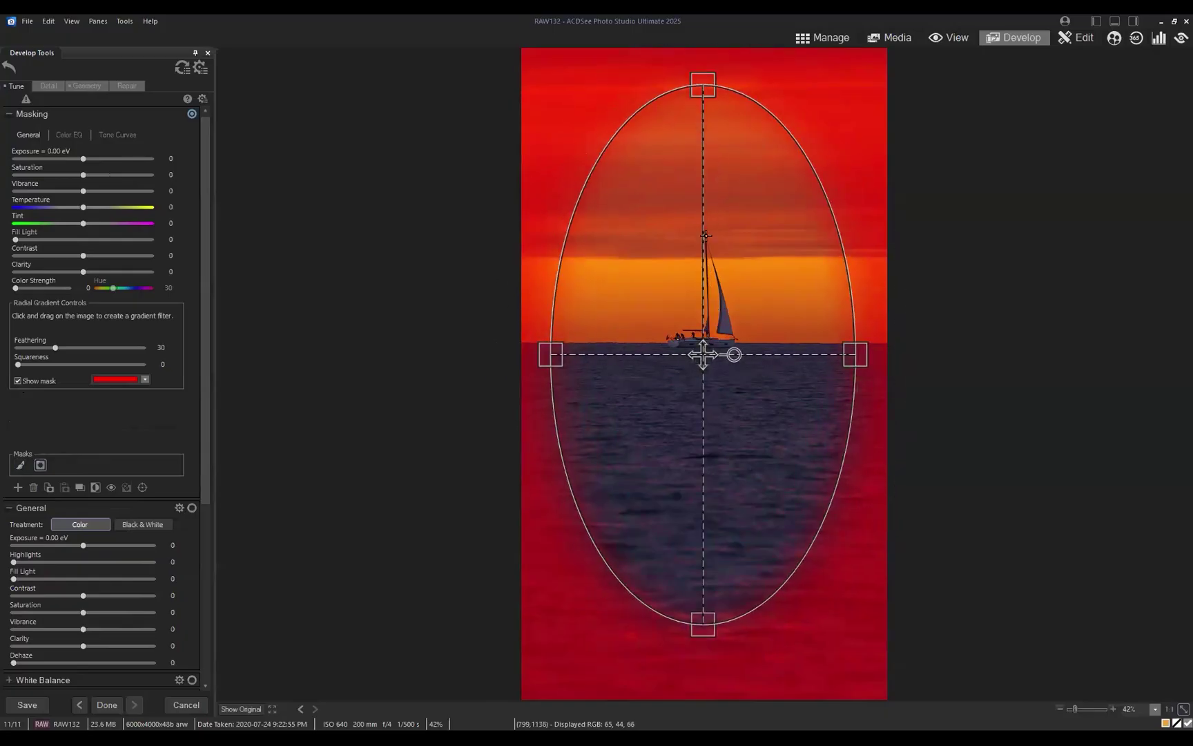
{"action": "left_click_drag", "start_coordinate": [700, 89], "coordinate": [703, 206]}
Resize and reposition the gradient into a circle centred on the sailboat at the horizon.
{"action": "left_click_drag", "start_coordinate": [703, 354], "coordinate": [710, 221]}
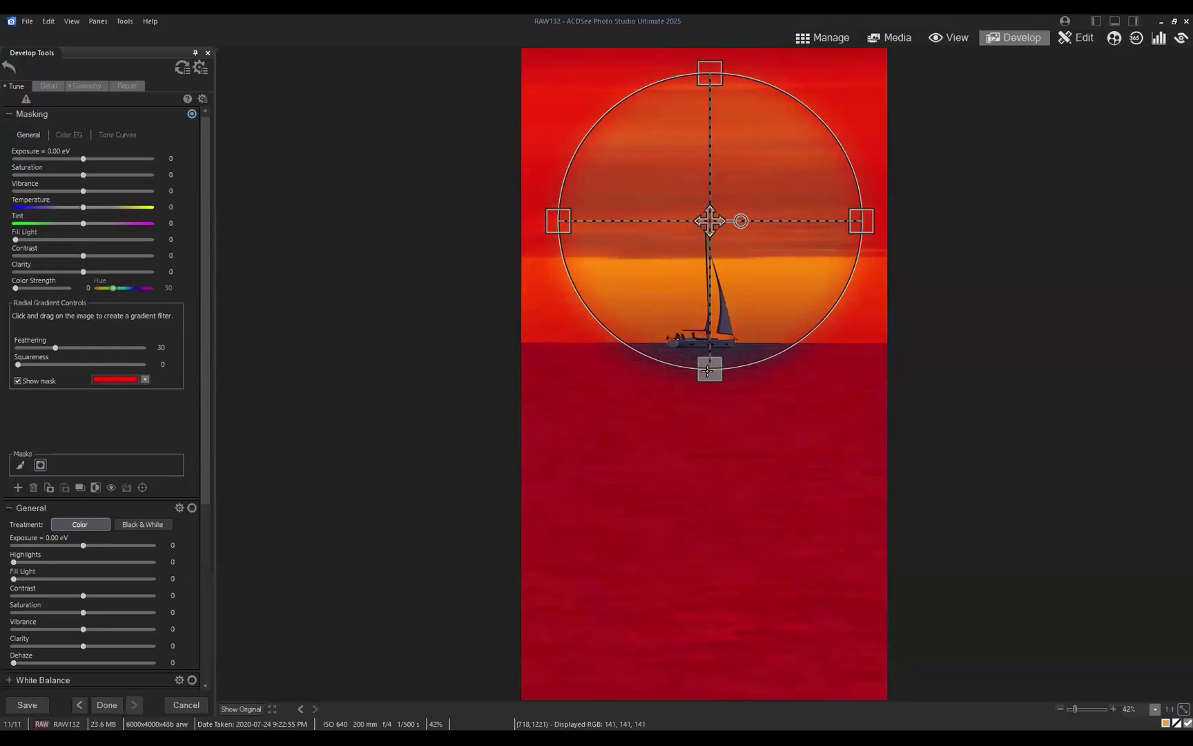
{"action": "left_click_drag", "start_coordinate": [710, 370], "coordinate": [709, 554]}
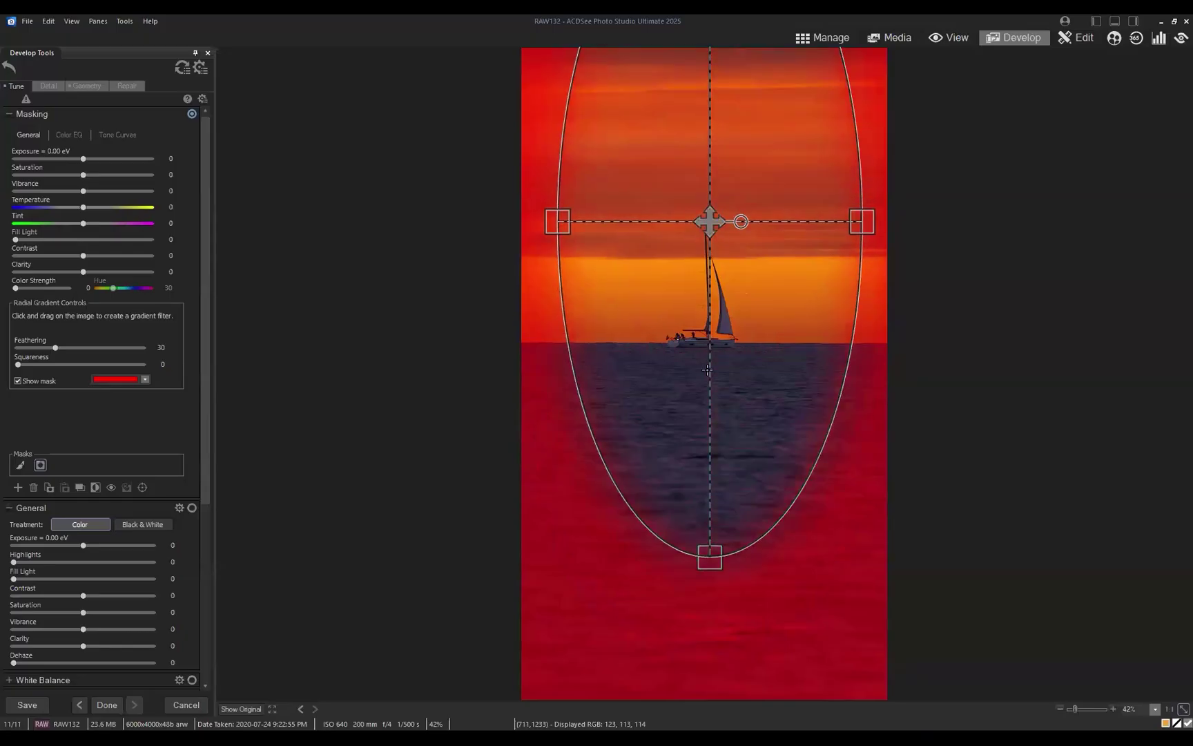
{"action": "left_click_drag", "start_coordinate": [709, 221], "coordinate": [708, 355]}
{"action": "left_click_drag", "start_coordinate": [860, 355], "coordinate": [874, 356]}
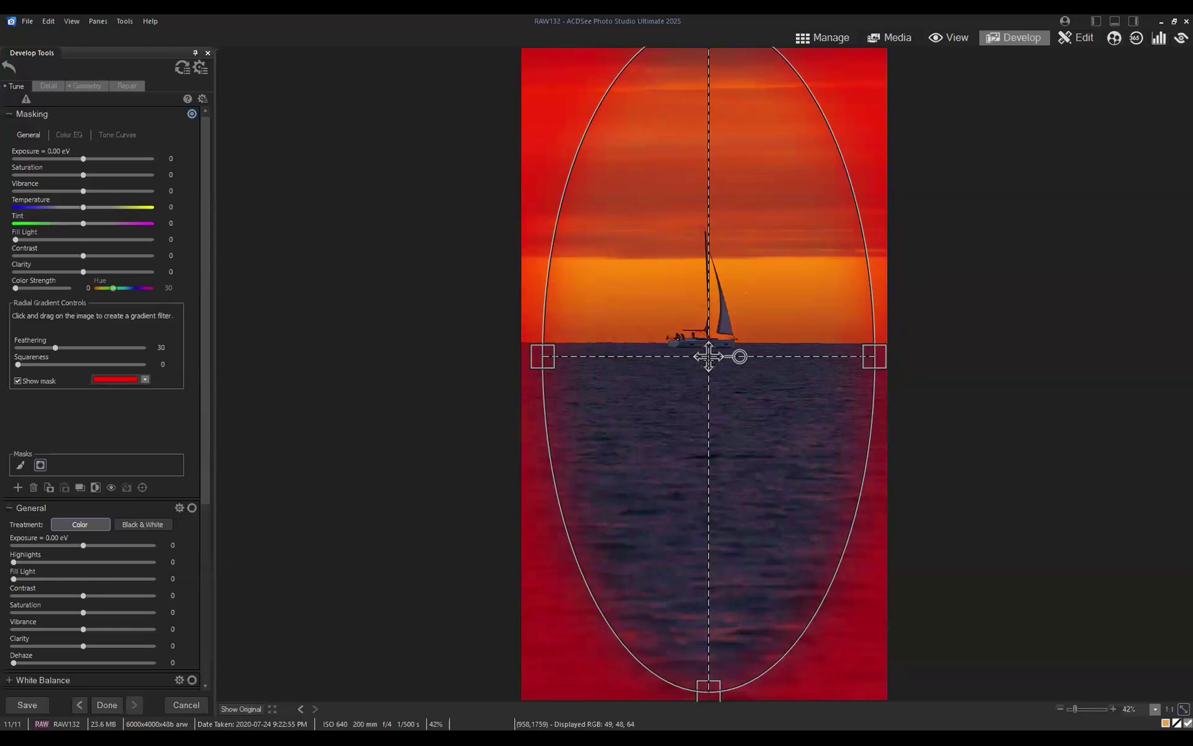
{"action": "left_click", "coordinate": [704, 430]}
{"action": "left_click_drag", "start_coordinate": [706, 100], "coordinate": [705, 277]}
{"action": "left_click_drag", "start_coordinate": [703, 433], "coordinate": [710, 333]}
{"action": "left_click_drag", "start_coordinate": [545, 334], "coordinate": [565, 334]}
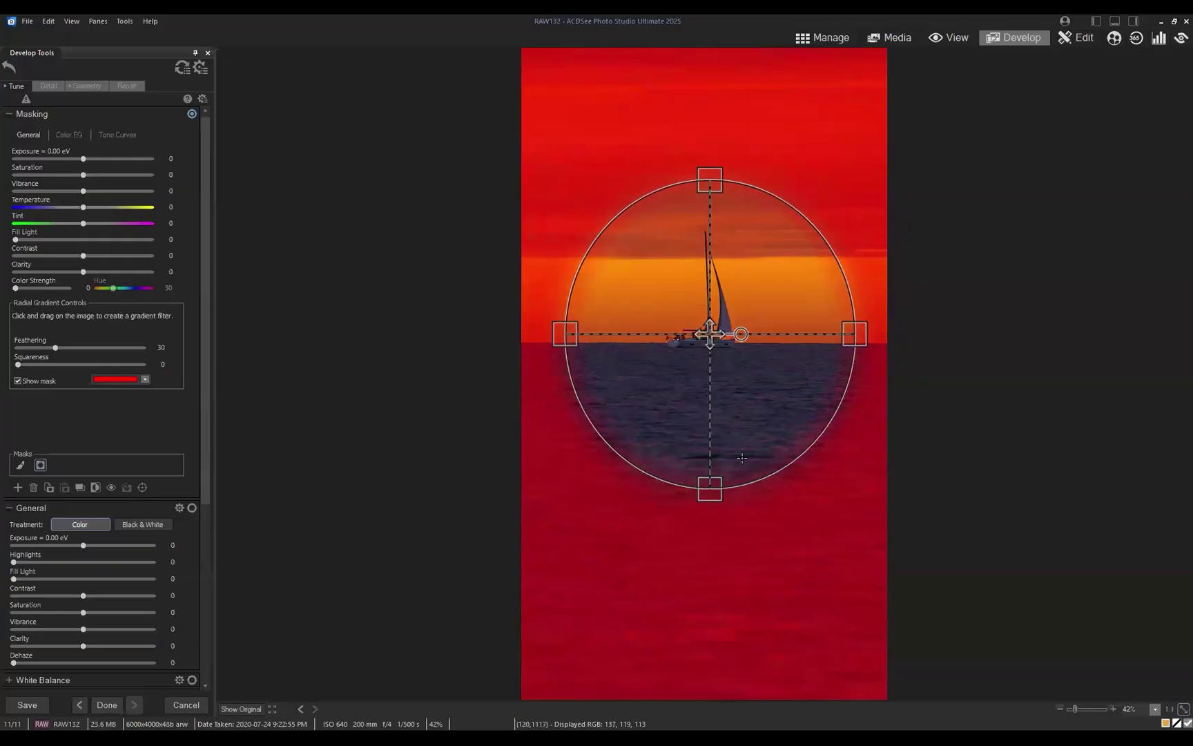
{"action": "left_click_drag", "start_coordinate": [713, 482], "coordinate": [712, 475]}
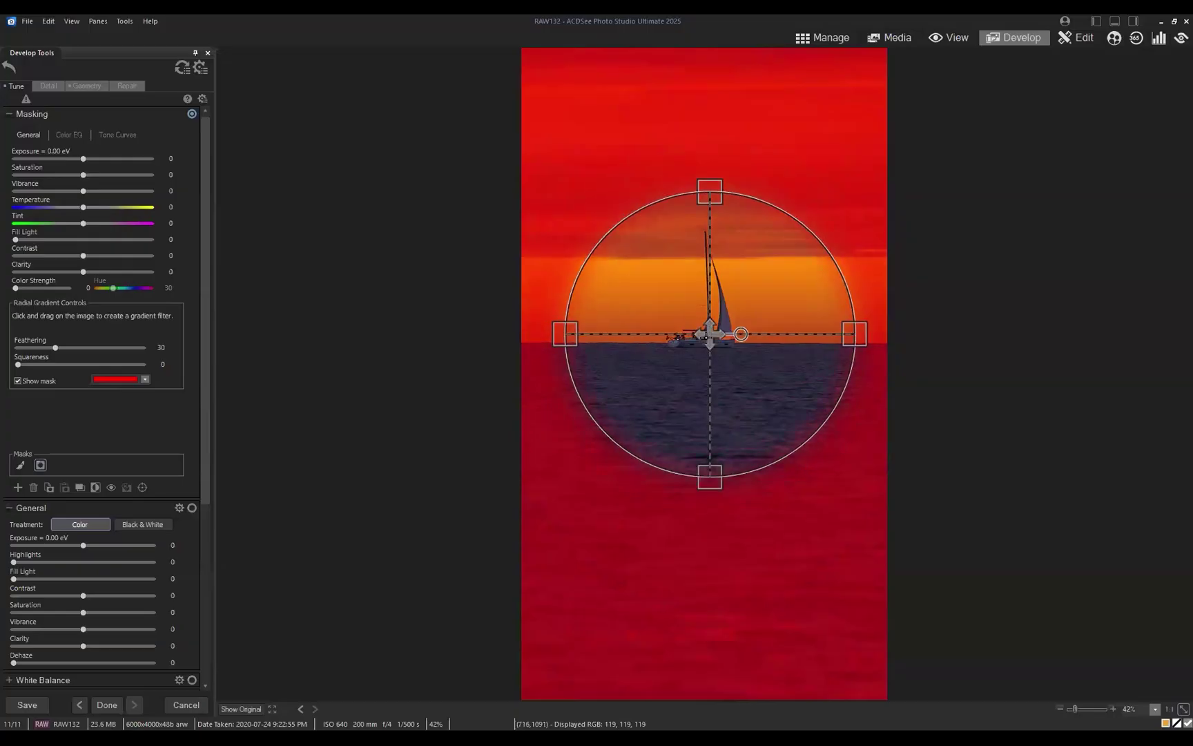
{"action": "left_click_drag", "start_coordinate": [710, 334], "coordinate": [705, 324]}
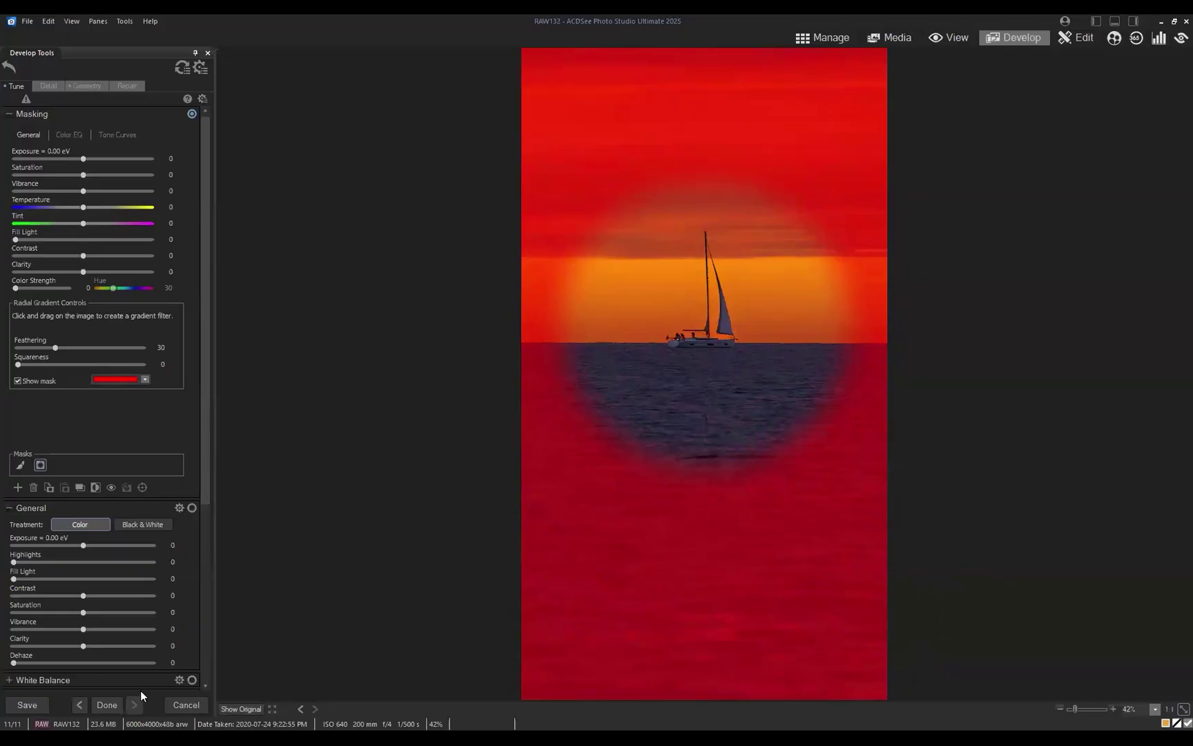
{"action": "left_click", "coordinate": [18, 380]}
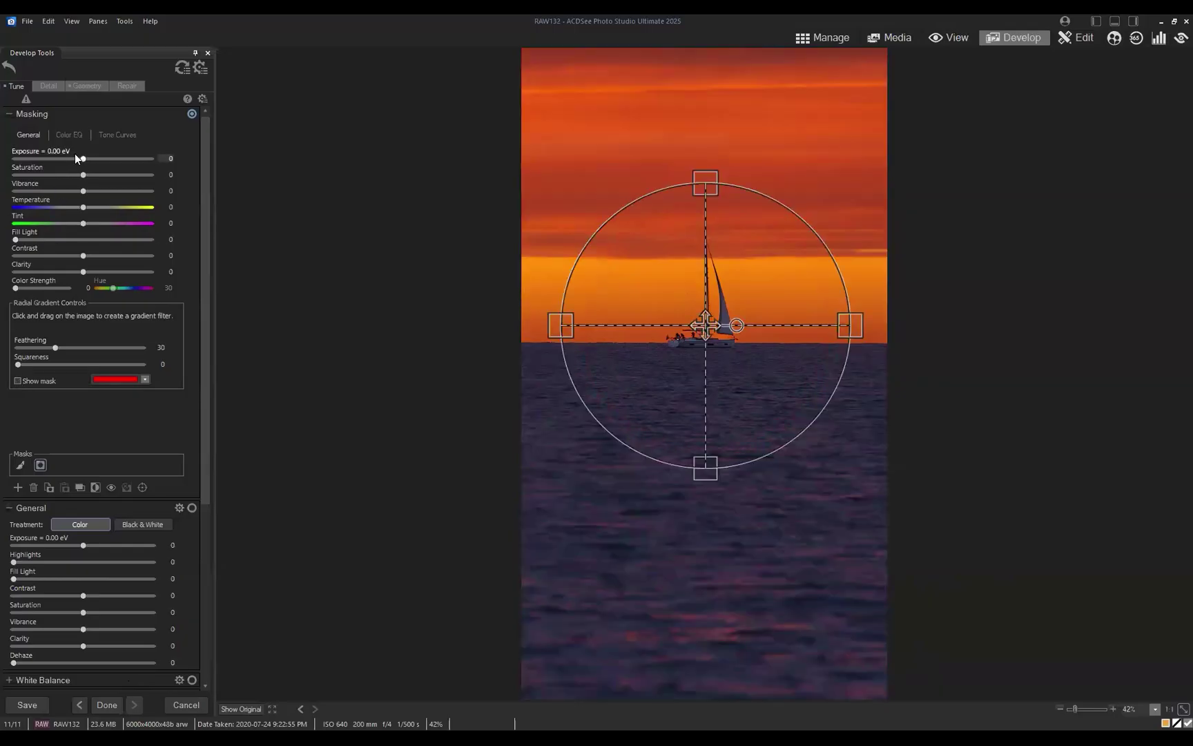
{"action": "left_click_drag", "start_coordinate": [76, 158], "coordinate": [64, 158]}
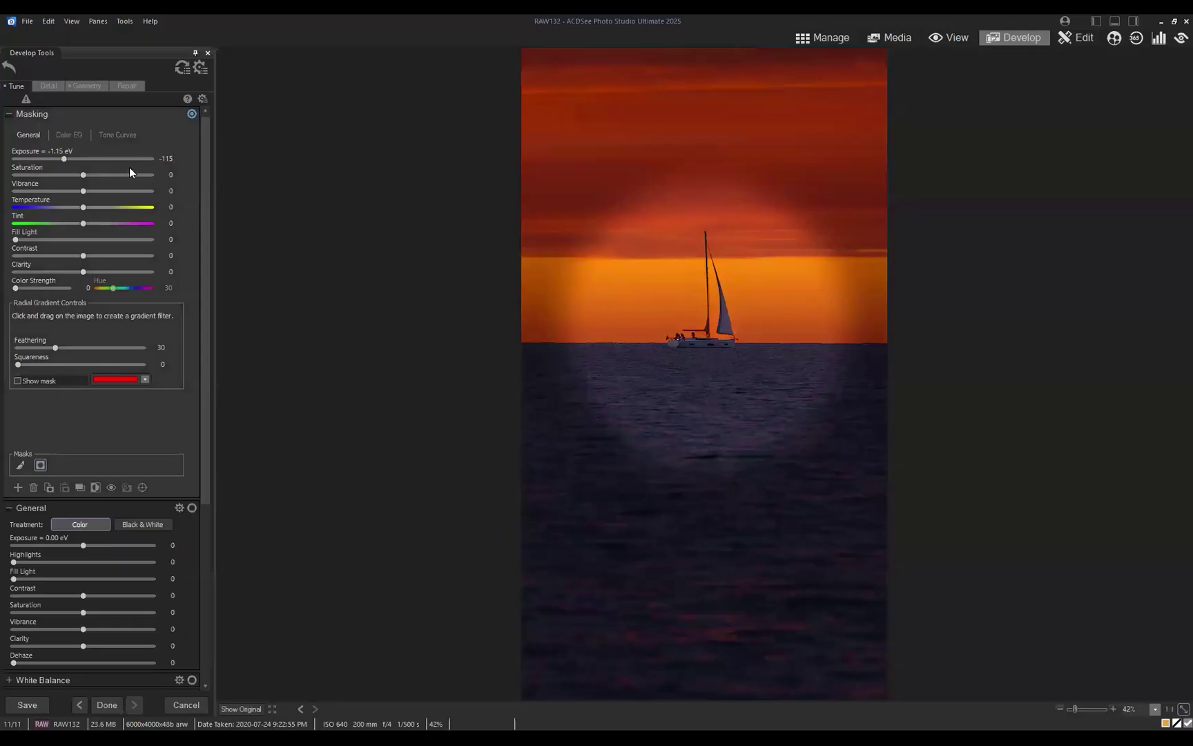
{"action": "left_click", "coordinate": [166, 158]}
{"action": "type", "text": "0"}
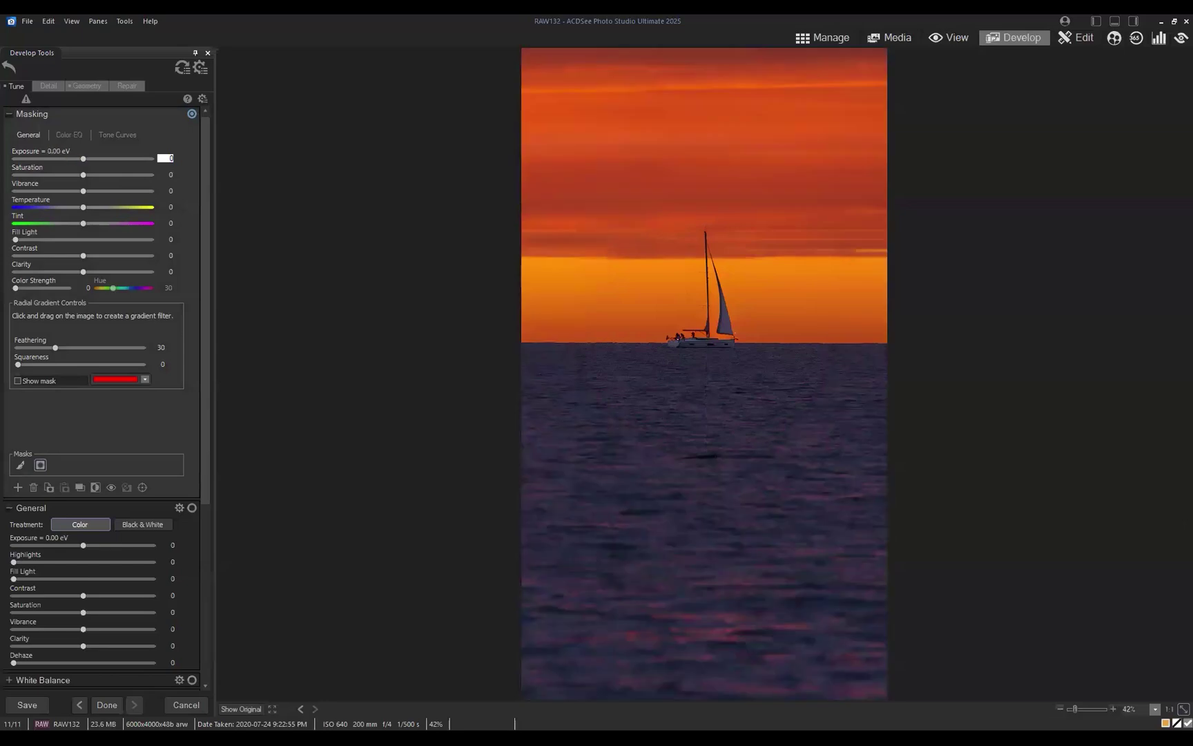
{"action": "left_click", "coordinate": [17, 382]}
{"action": "mouse_move", "coordinate": [704, 329]}
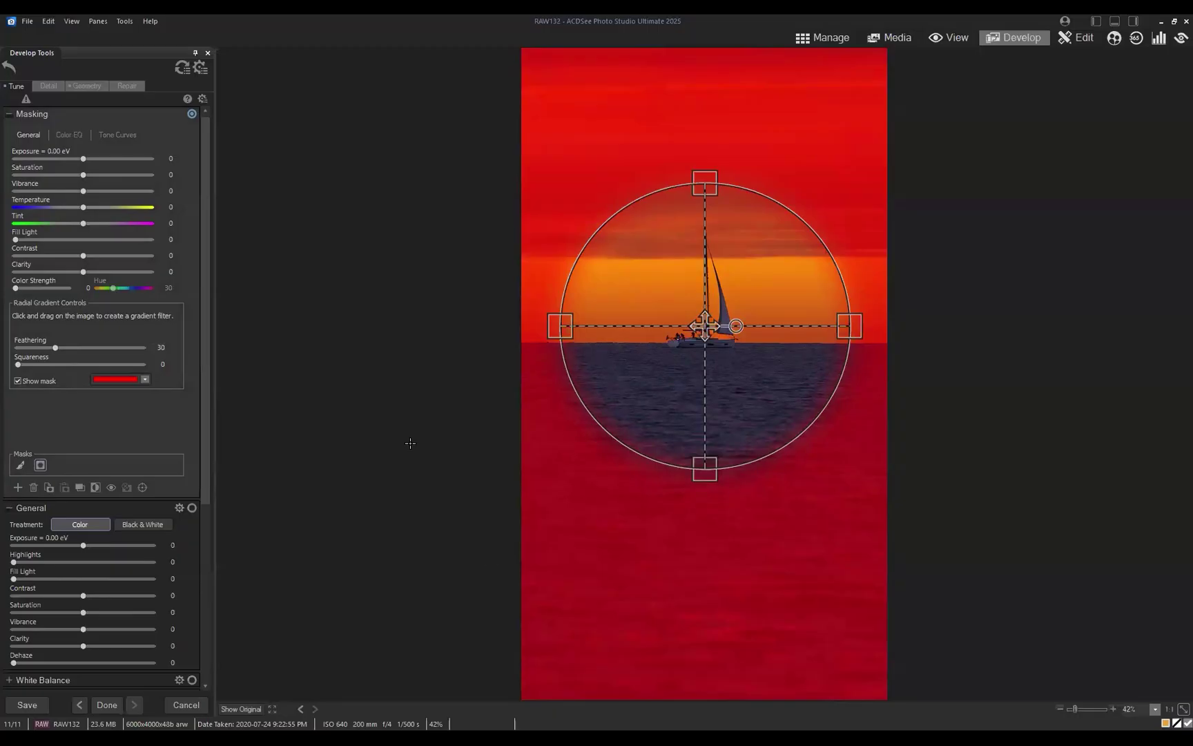
Set mask feathering to 100, stretch it into a lower tall ellipse, and set mask exposure to -1.44 eV.
{"action": "left_click_drag", "start_coordinate": [59, 348], "coordinate": [102, 348]}
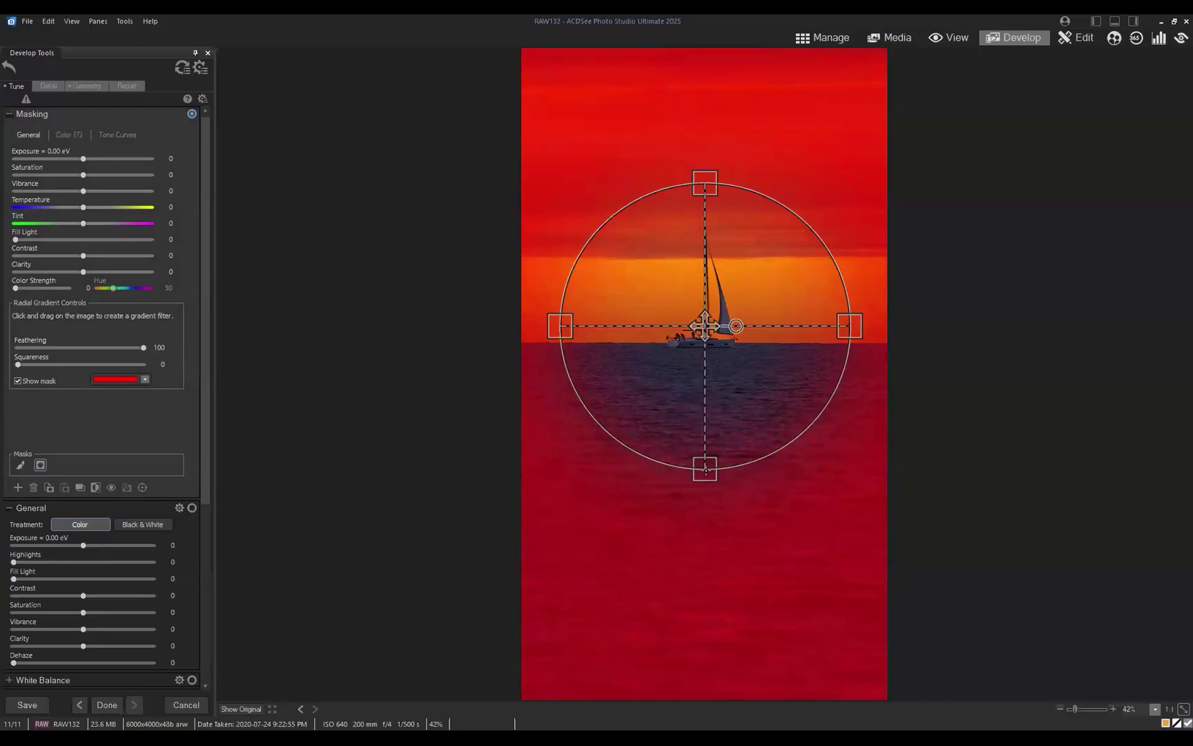
{"action": "left_click_drag", "start_coordinate": [708, 484], "coordinate": [705, 550]}
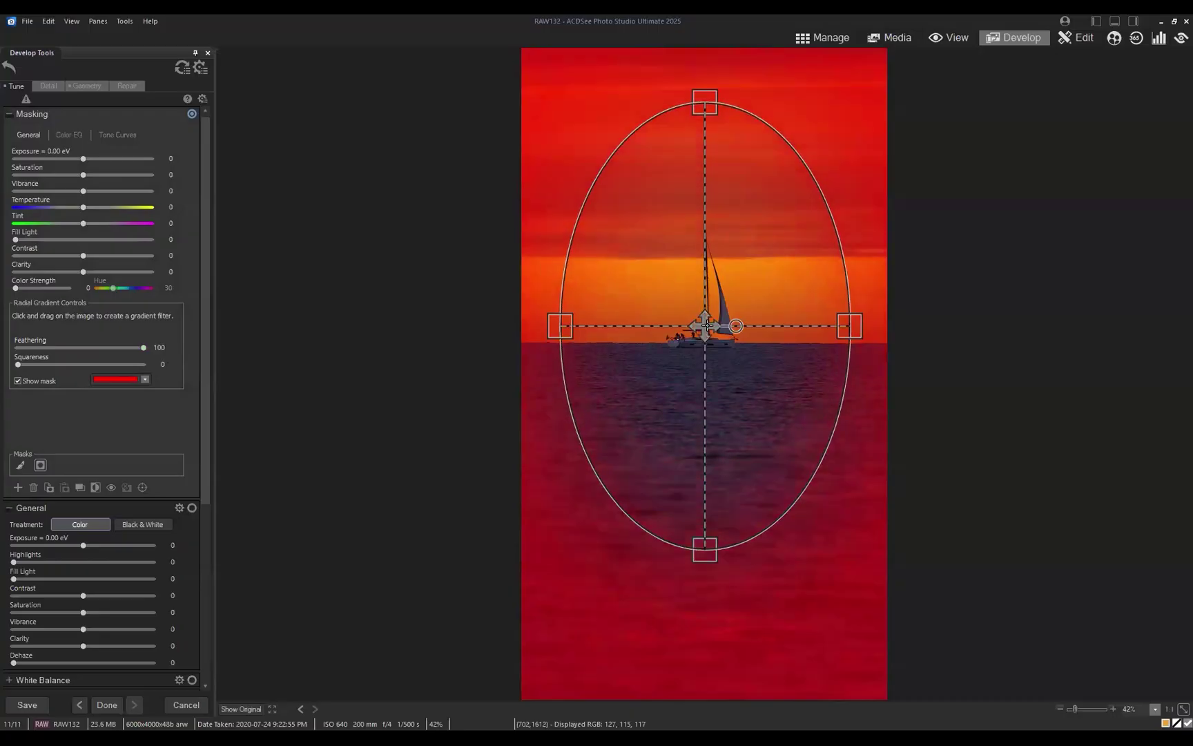
{"action": "left_click_drag", "start_coordinate": [704, 325], "coordinate": [705, 352]}
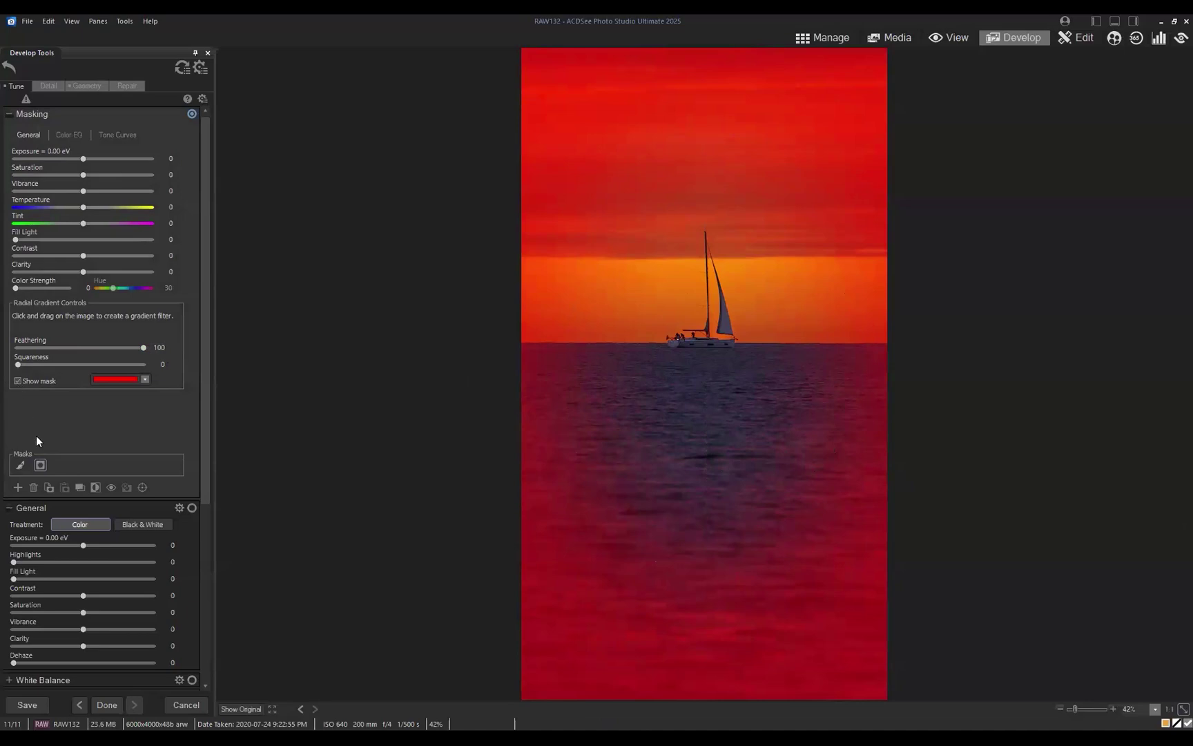
{"action": "left_click", "coordinate": [18, 380]}
{"action": "left_click_drag", "start_coordinate": [78, 158], "coordinate": [59, 161]}
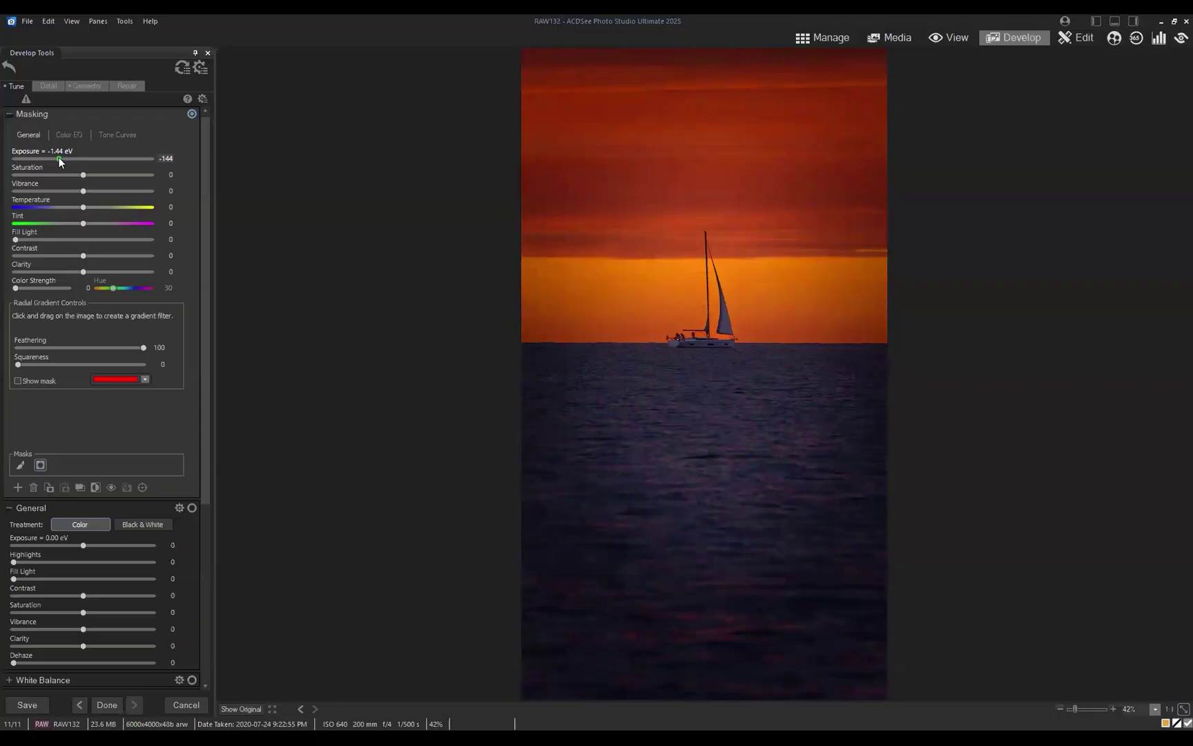
Lower the radial mask's exposure from -1.44 to -1.70 eV.
{"action": "left_click_drag", "start_coordinate": [60, 161], "coordinate": [53, 160]}
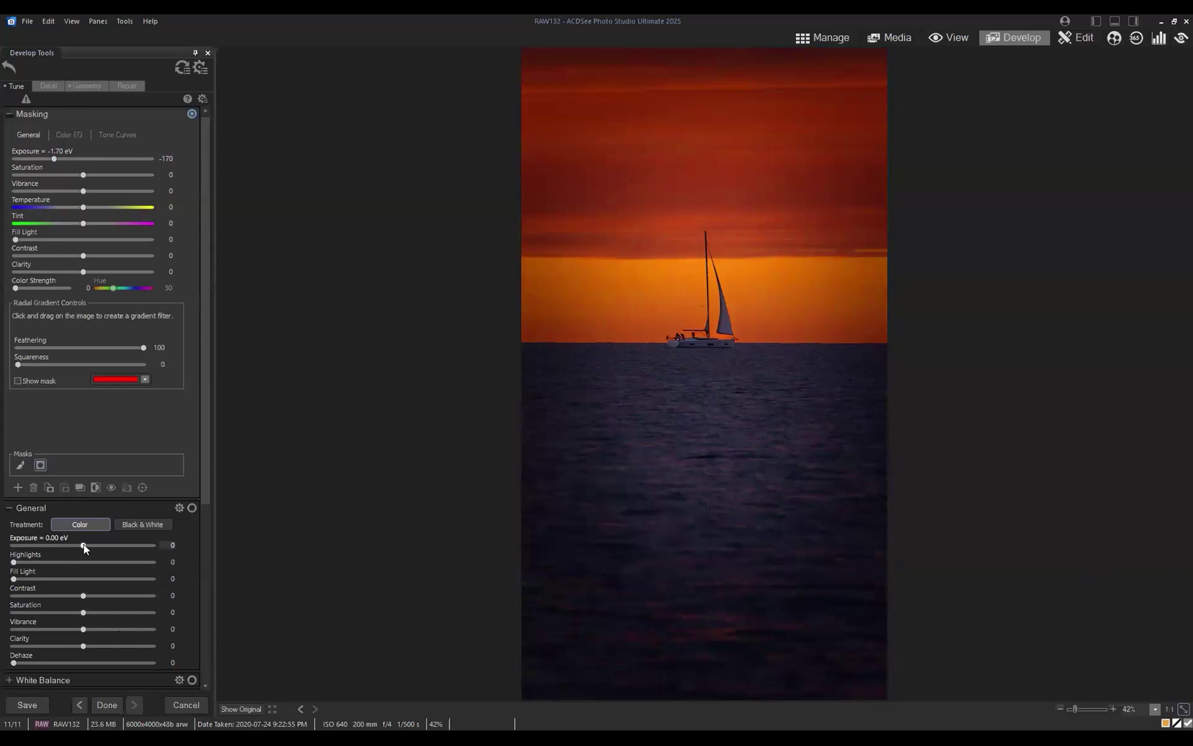
Raise the general exposure to +0.59 eV and compare with the original photo.
{"action": "left_click_drag", "start_coordinate": [84, 546], "coordinate": [93, 544]}
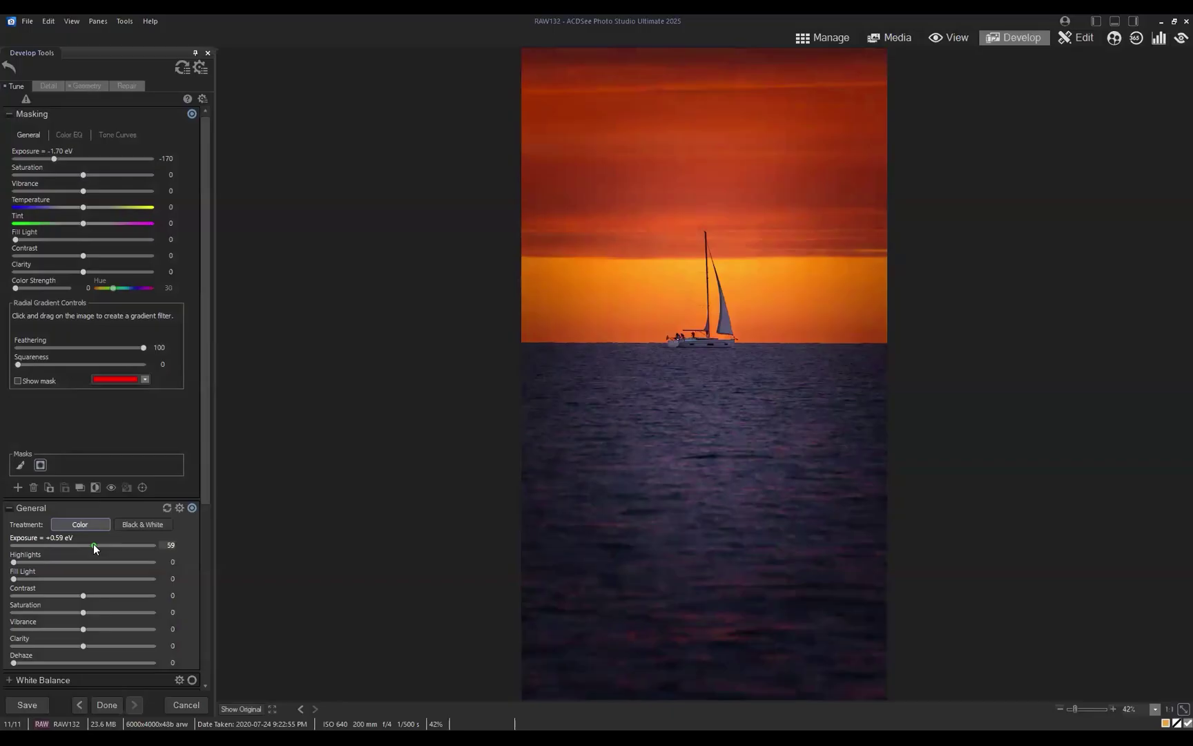
{"action": "left_click", "coordinate": [41, 465]}
{"action": "left_click", "coordinate": [239, 711]}
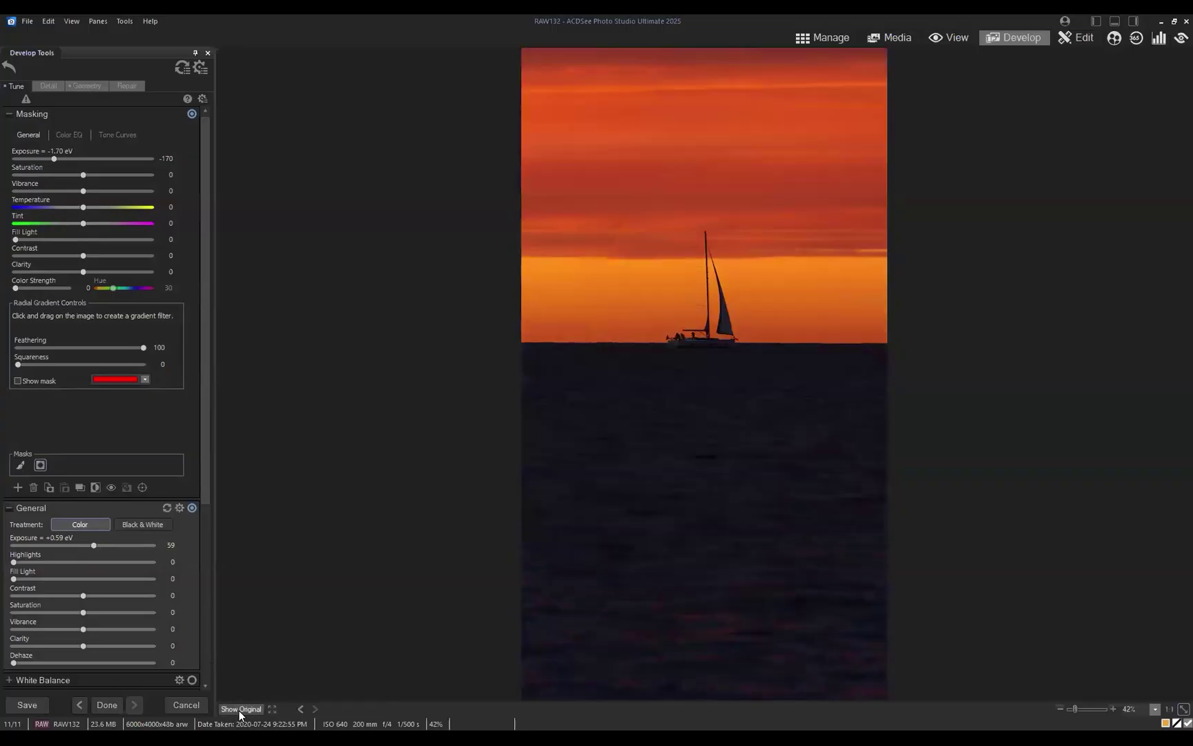